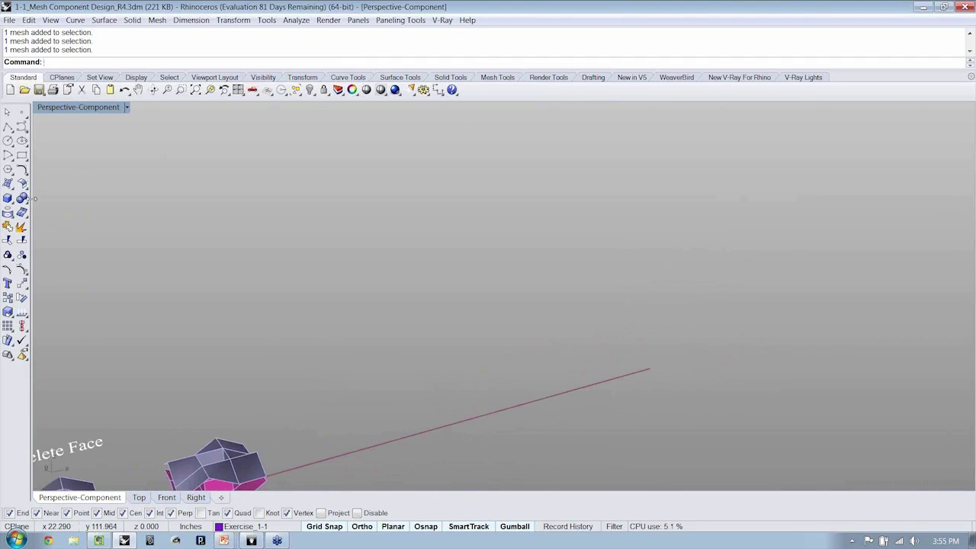
- Draw a straight line along the red reference line, extending past its far end
{"action": "left_click", "coordinate": [8, 127]}
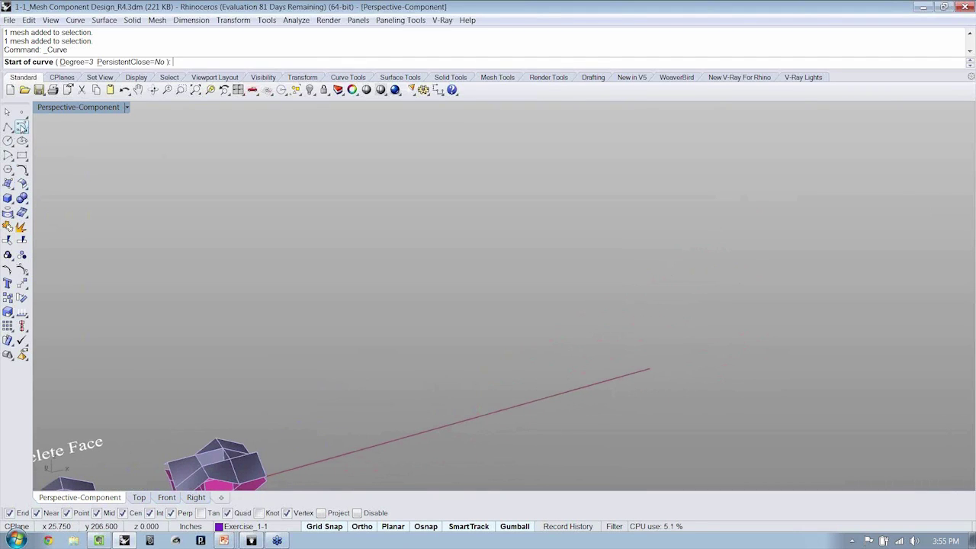
{"action": "left_click", "coordinate": [11, 130]}
{"action": "left_click", "coordinate": [27, 132]}
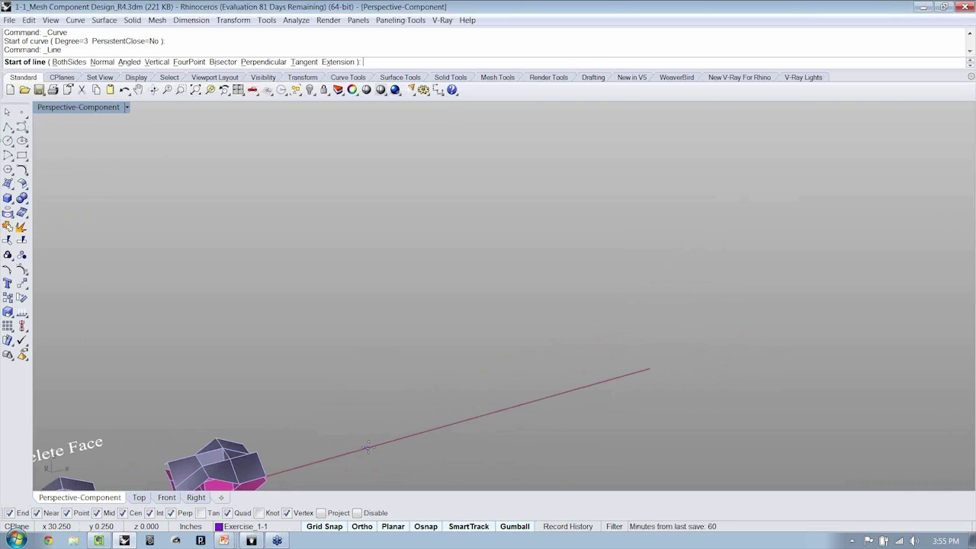
{"action": "left_click", "coordinate": [368, 448]}
{"action": "left_click", "coordinate": [790, 352]}
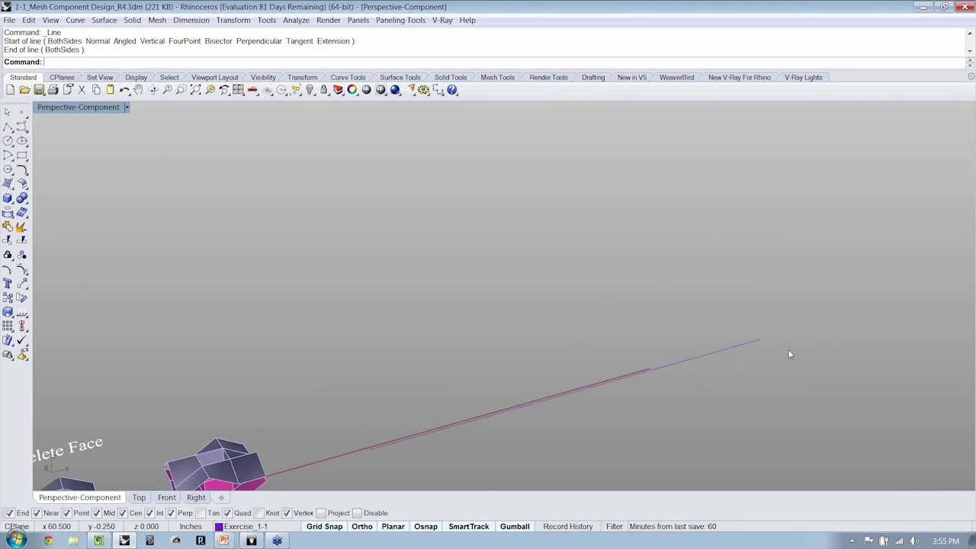
- Move the new line about 8.25 inches in Y, parallel to and clear of the red reference line
{"action": "left_click", "coordinate": [684, 362]}
{"action": "right_click_drag", "start_coordinate": [648, 381], "coordinate": [648, 301]}
{"action": "left_click_drag", "start_coordinate": [568, 257], "coordinate": [435, 239]}
{"action": "right_click_drag", "start_coordinate": [458, 245], "coordinate": [541, 251]}
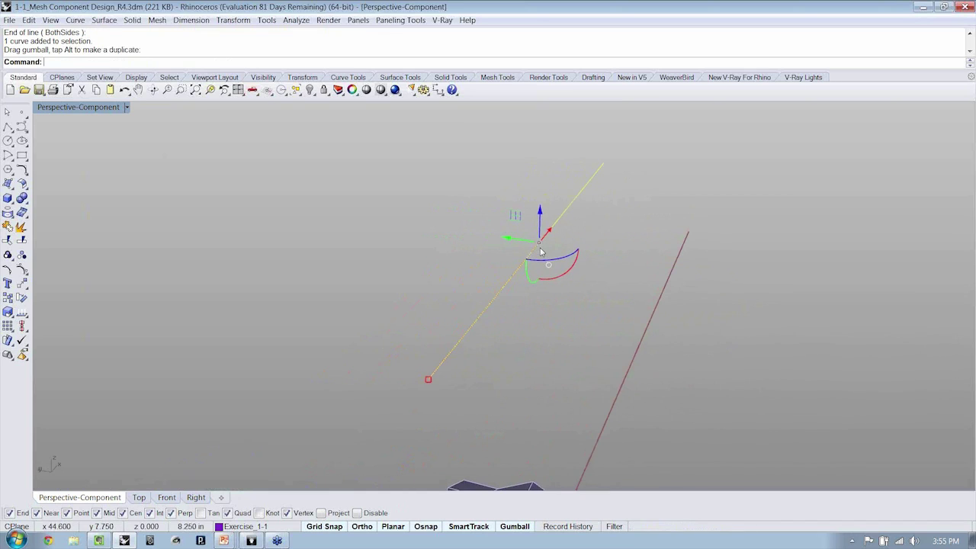
- Rebuild the line with a point count of 7 and degree 3, deleting the input
{"action": "left_click", "coordinate": [28, 19]}
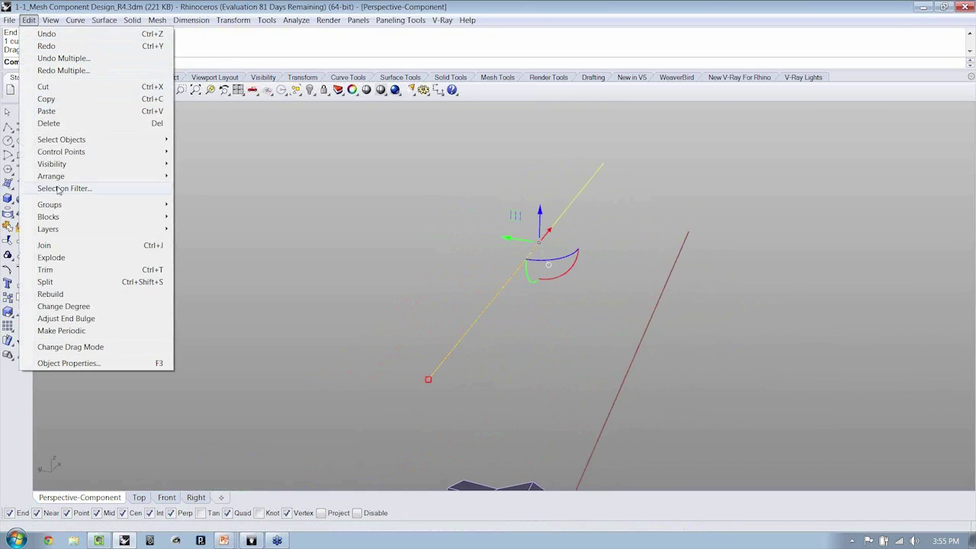
{"action": "left_click", "coordinate": [84, 294]}
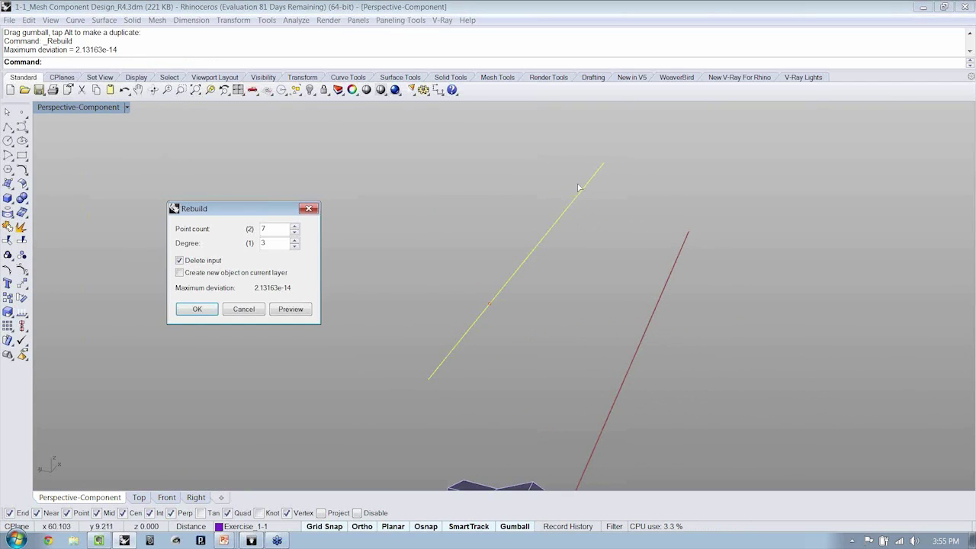
{"action": "double_click", "coordinate": [269, 243]}
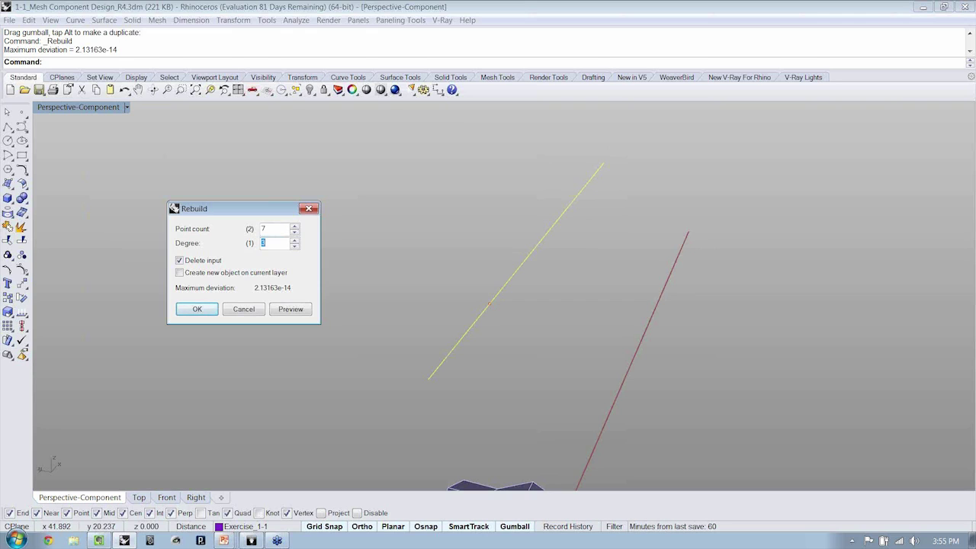
{"action": "left_click", "coordinate": [214, 309]}
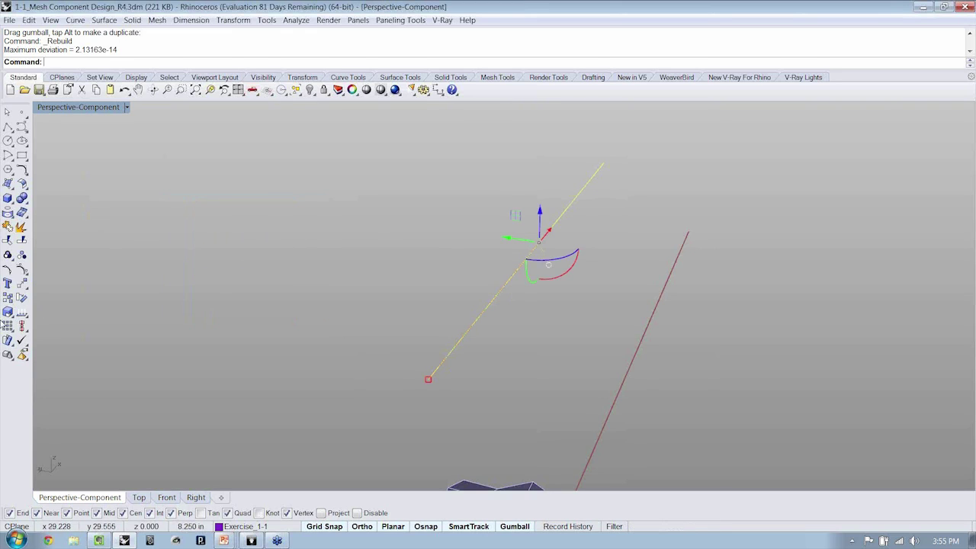
- Copy the rebuilt curve once, parallel to it on the side away from the red reference line
{"action": "left_click", "coordinate": [9, 298]}
{"action": "left_click", "coordinate": [428, 379]}
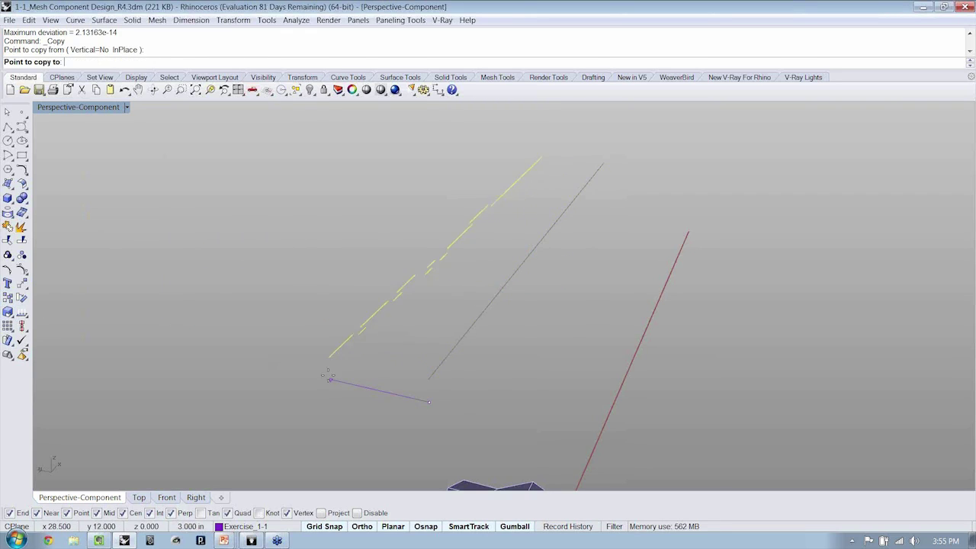
{"action": "left_click", "coordinate": [302, 371]}
{"action": "right_click", "coordinate": [199, 348]}
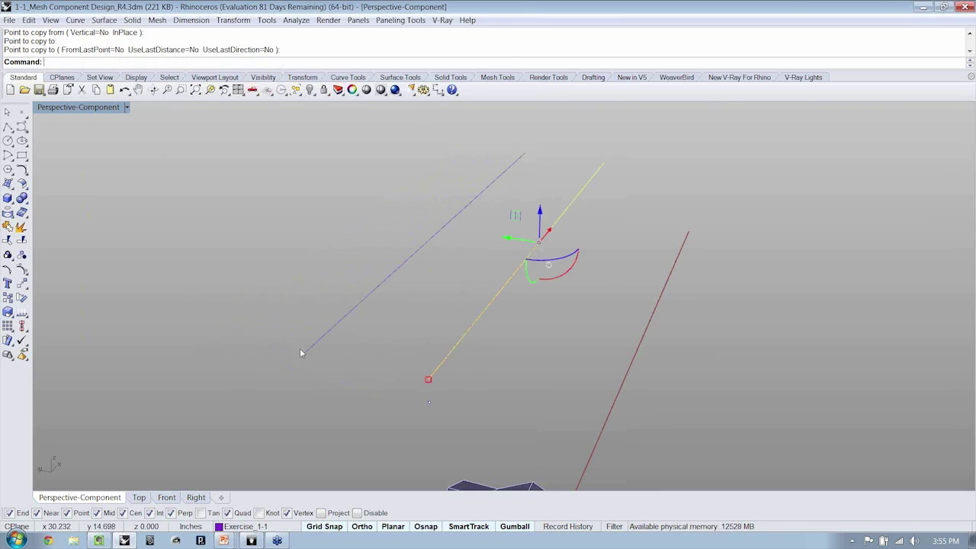
- Copy the new curve outward by the spacing between the first two curves' ends
{"action": "left_click", "coordinate": [317, 345]}
{"action": "key", "text": "Return"}
{"action": "left_click", "coordinate": [428, 379]}
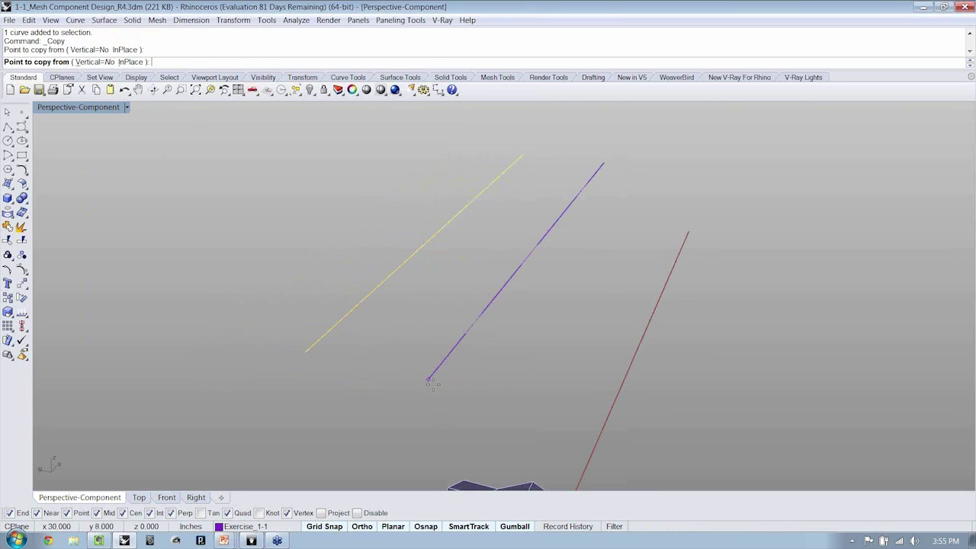
{"action": "left_click", "coordinate": [306, 352]}
{"action": "right_click", "coordinate": [388, 346]}
- Loft the three parallel curves into a surface with Normal style and no cross-section simplification
{"action": "left_click_drag", "start_coordinate": [566, 294], "coordinate": [353, 183]}
{"action": "right_click_drag", "start_coordinate": [527, 224], "coordinate": [487, 258]}
{"action": "type", "text": "loft"}
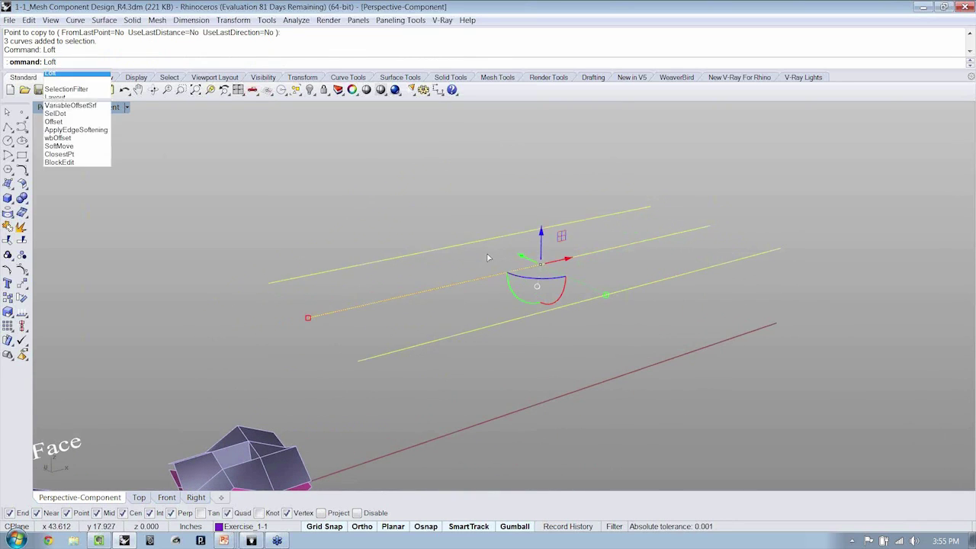
{"action": "key", "text": "Return"}
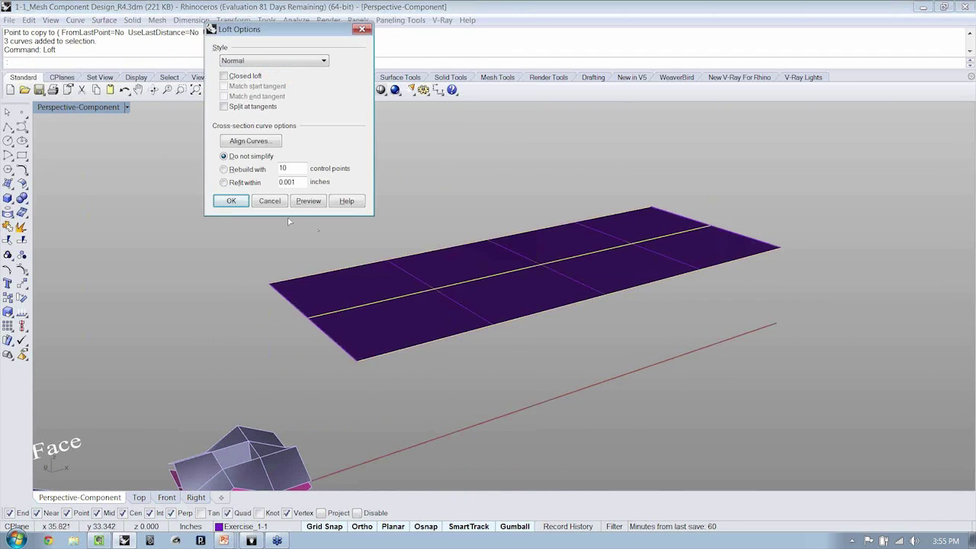
{"action": "left_click", "coordinate": [231, 200]}
{"action": "right_click_drag", "start_coordinate": [464, 290], "coordinate": [485, 313]}
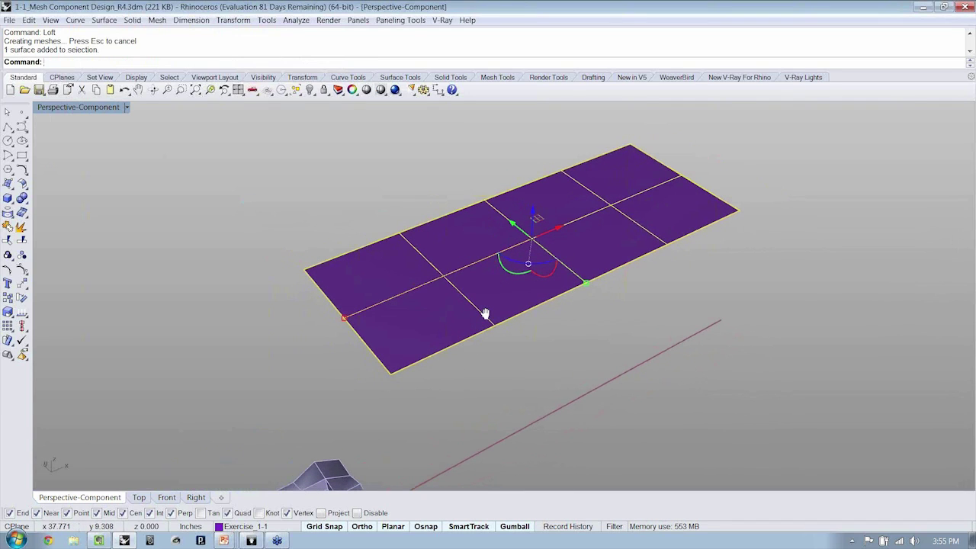
{"action": "left_click", "coordinate": [543, 341]}
{"action": "right_click_drag", "start_coordinate": [542, 335], "coordinate": [529, 341], "text": "shift"}
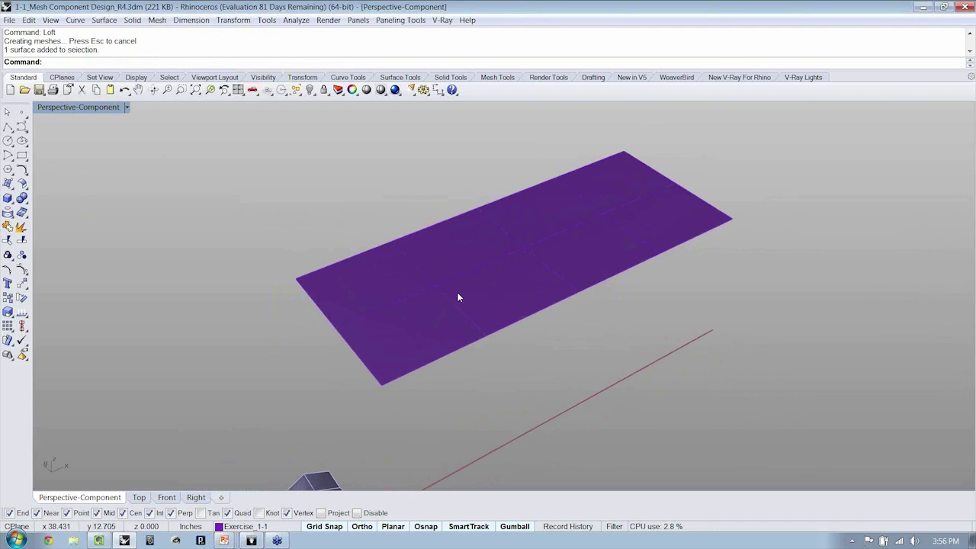
{"action": "left_click", "coordinate": [449, 316]}
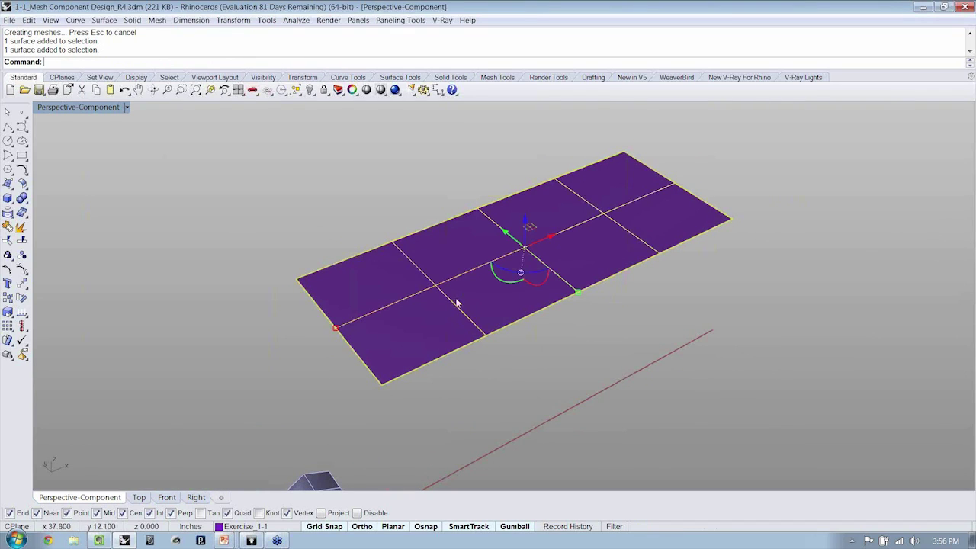
{"action": "right_click_drag", "start_coordinate": [557, 342], "coordinate": [411, 313], "text": "shift"}
{"action": "left_click", "coordinate": [424, 305]}
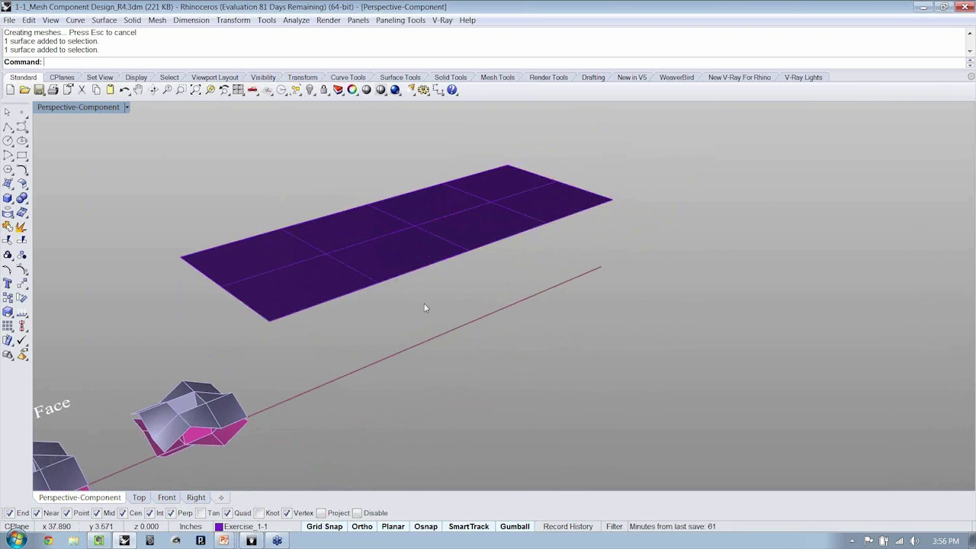
- Reduce the Rhino window to half of the screen and launch Grasshopper
{"action": "double_click", "coordinate": [391, 6]}
{"action": "type", "text": "Gr"}
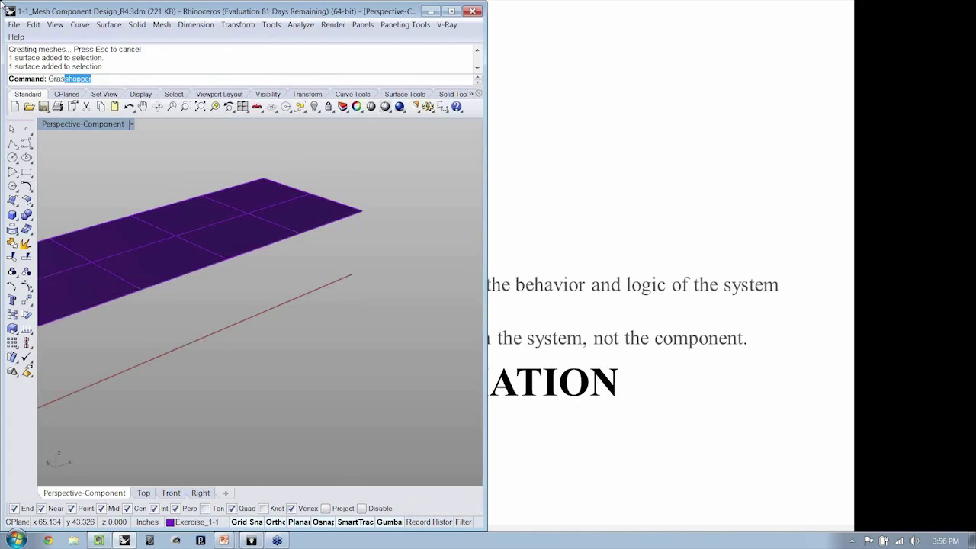
{"action": "type", "text": "as"}
{"action": "key", "text": "Return"}
- Switch to Grasshopper and create a new blank document
{"action": "right_click_drag", "start_coordinate": [150, 328], "coordinate": [296, 337]}
{"action": "left_click", "coordinate": [506, 25]}
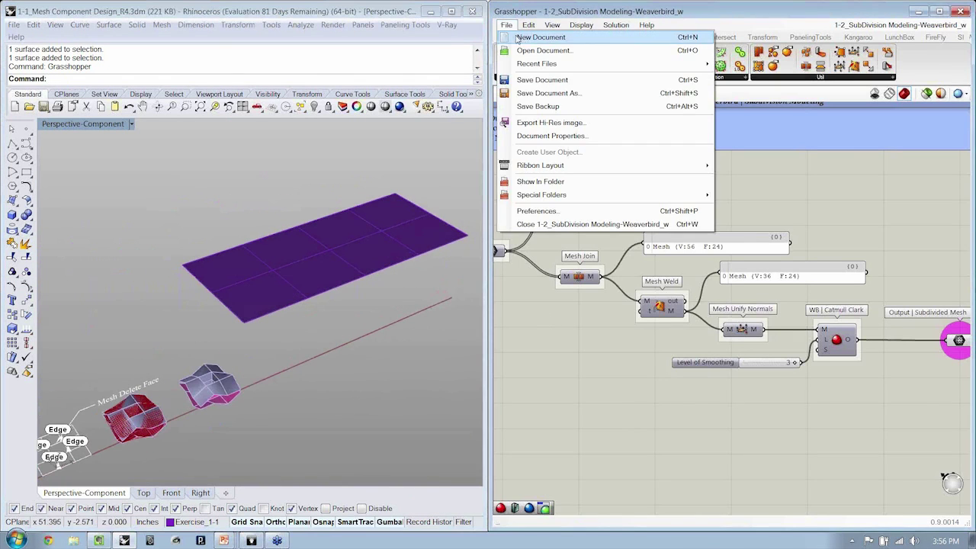
{"action": "left_click", "coordinate": [525, 38]}
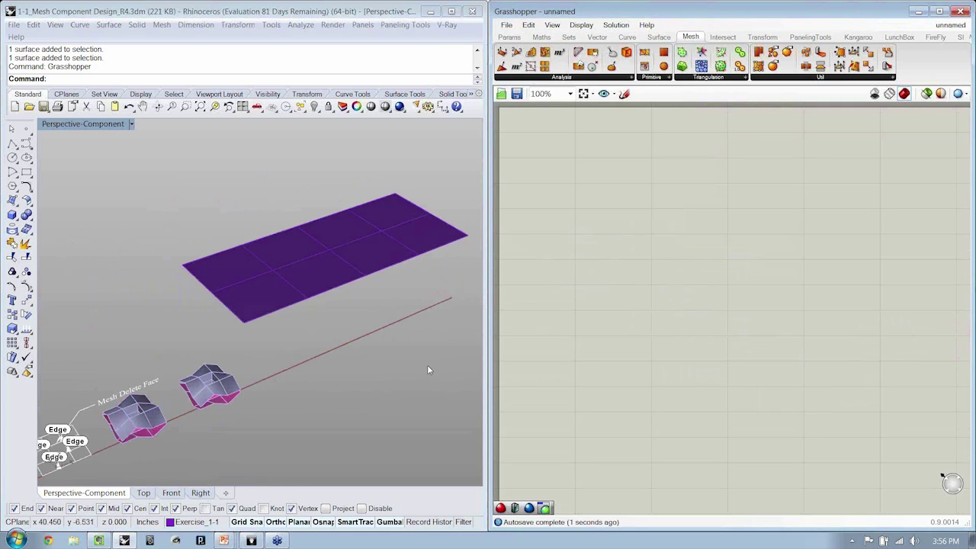
- Place a Surface parameter on the canvas and reference the lofted Rhino surface in it
{"action": "left_click", "coordinate": [332, 264]}
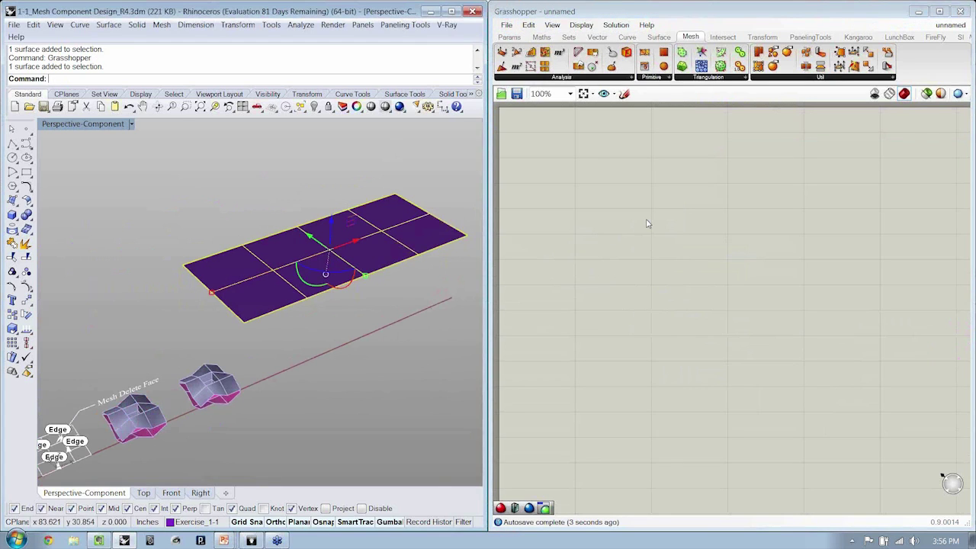
{"action": "left_click", "coordinate": [509, 37]}
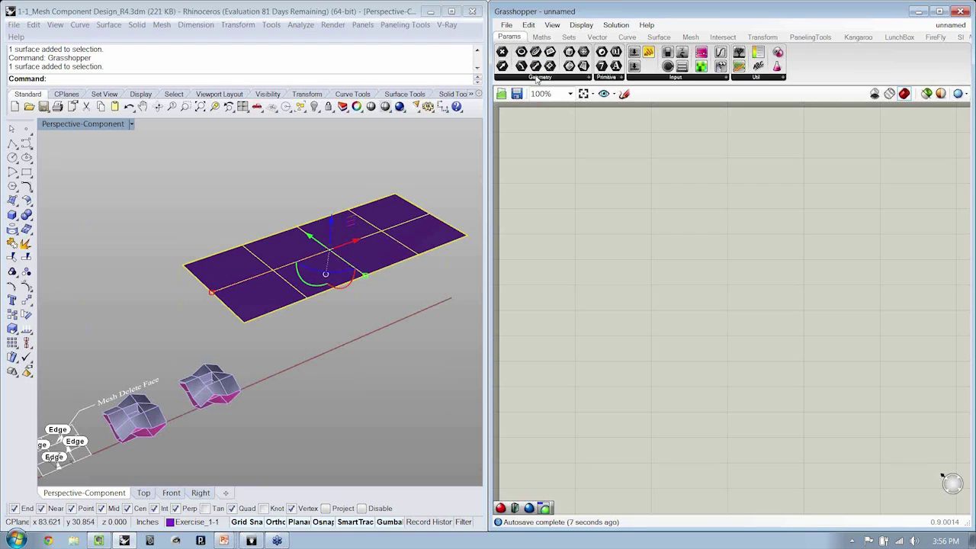
{"action": "left_click", "coordinate": [538, 77]}
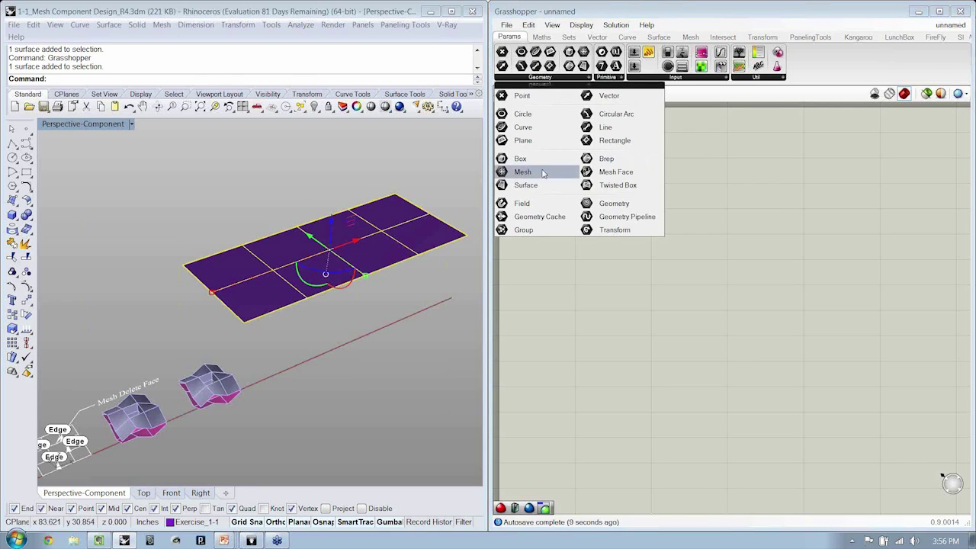
{"action": "left_click_drag", "start_coordinate": [525, 185], "coordinate": [577, 260]}
{"action": "right_click", "coordinate": [577, 260]}
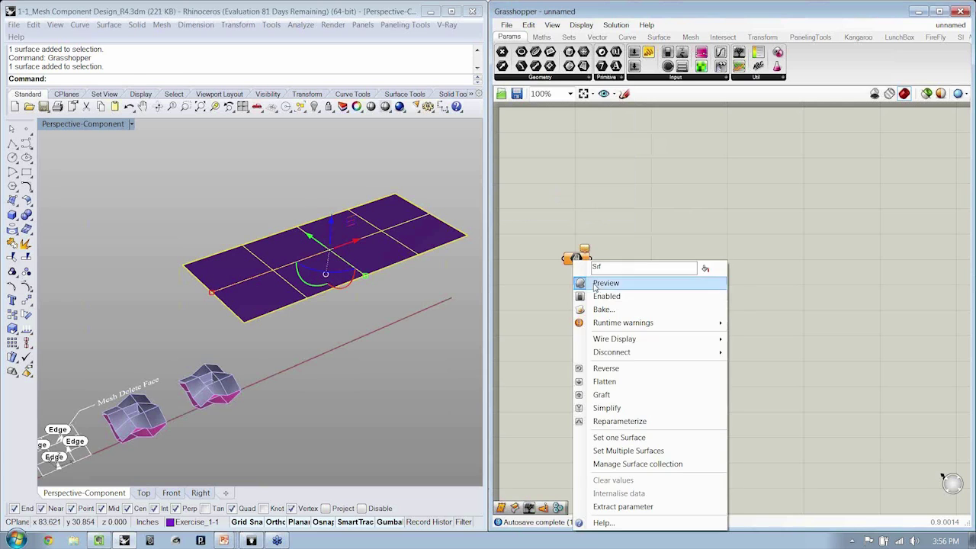
{"action": "left_click", "coordinate": [602, 436]}
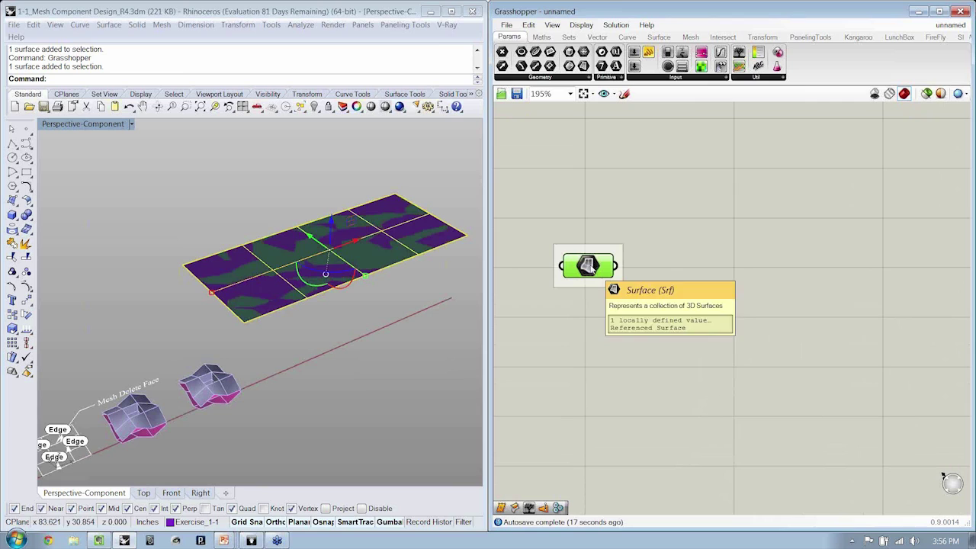
- Label the group around the Surface parameter "Surface to Subdivide"
{"action": "left_click", "coordinate": [607, 215]}
{"action": "right_click", "coordinate": [588, 247]}
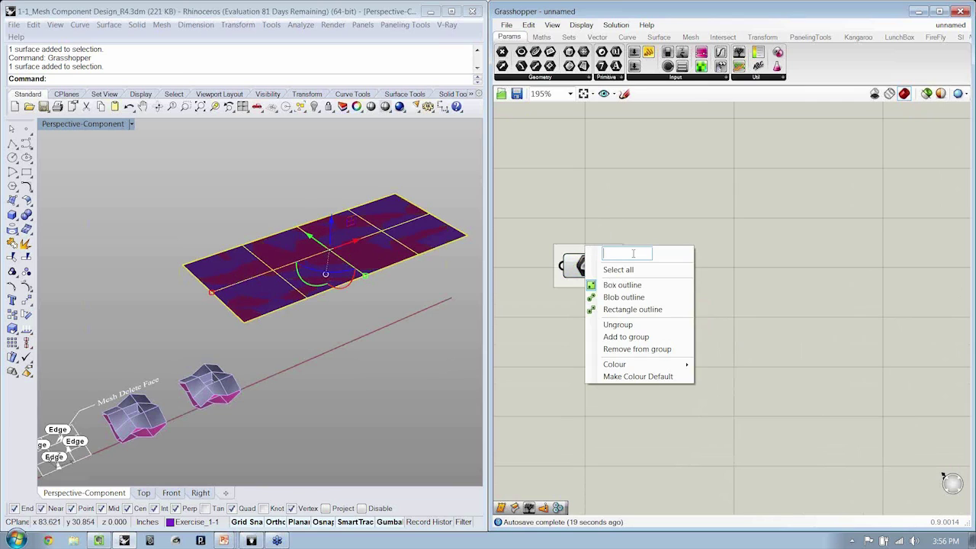
{"action": "type", "text": "Surface to Su"}
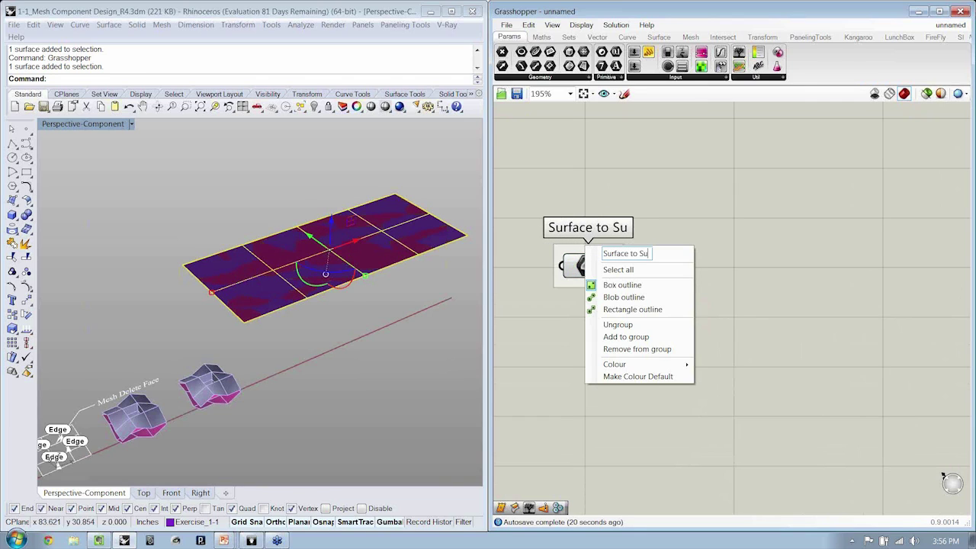
{"action": "type", "text": "bdivide"}
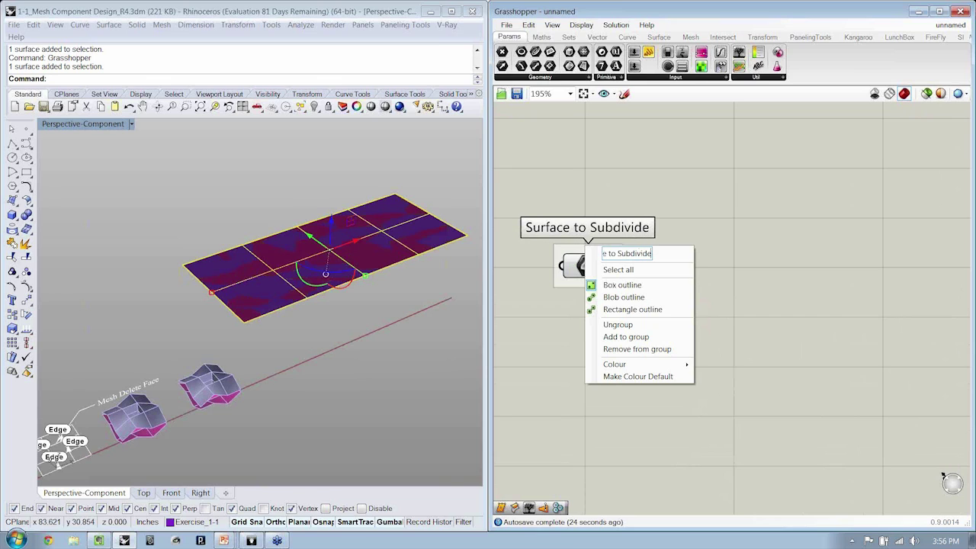
{"action": "key", "text": "Return"}
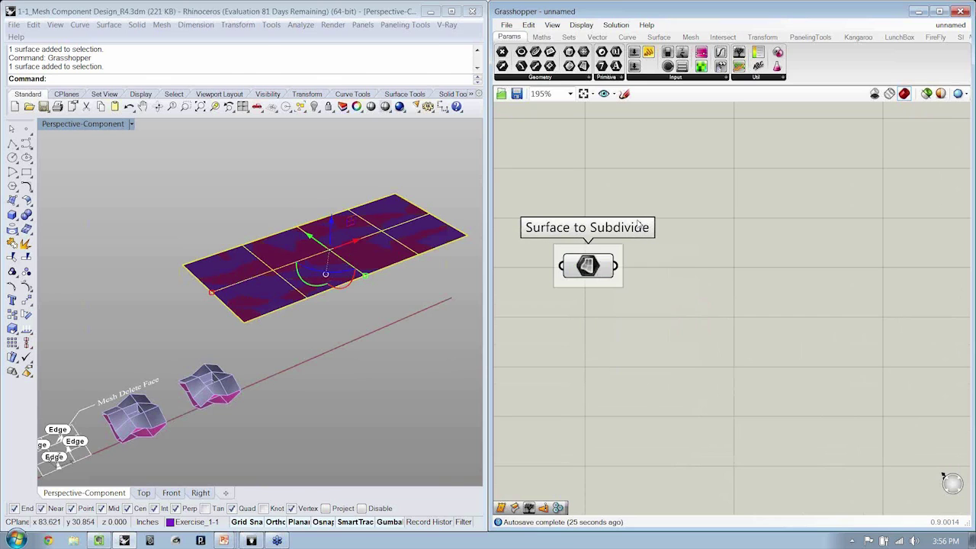
{"action": "left_click", "coordinate": [587, 271]}
{"action": "left_click", "coordinate": [675, 194]}
- Place a text panel above the labelled Surface group and widen it
{"action": "right_click_drag", "start_coordinate": [674, 194], "coordinate": [681, 275]}
{"action": "left_click_drag", "start_coordinate": [648, 53], "coordinate": [630, 185]}
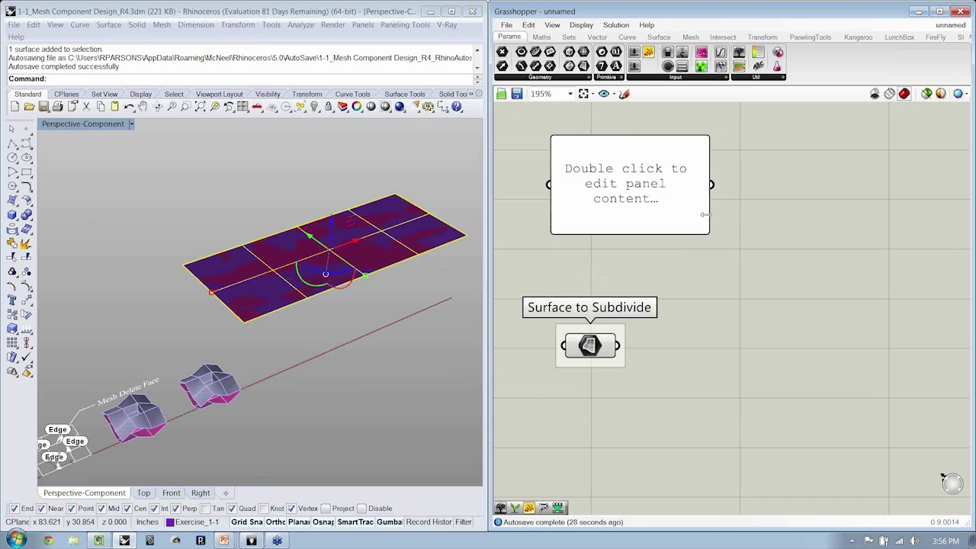
{"action": "left_click_drag", "start_coordinate": [704, 216], "coordinate": [923, 217]}
- Enter the panel notes "Input a Surface", "Subdivide the Surface", "Create Surface Boxes" and "Morph Mesh Primitive into Surface Boxes" as separate dashed lines
{"action": "double_click", "coordinate": [638, 199]}
{"action": "type", "text": "- Input"}
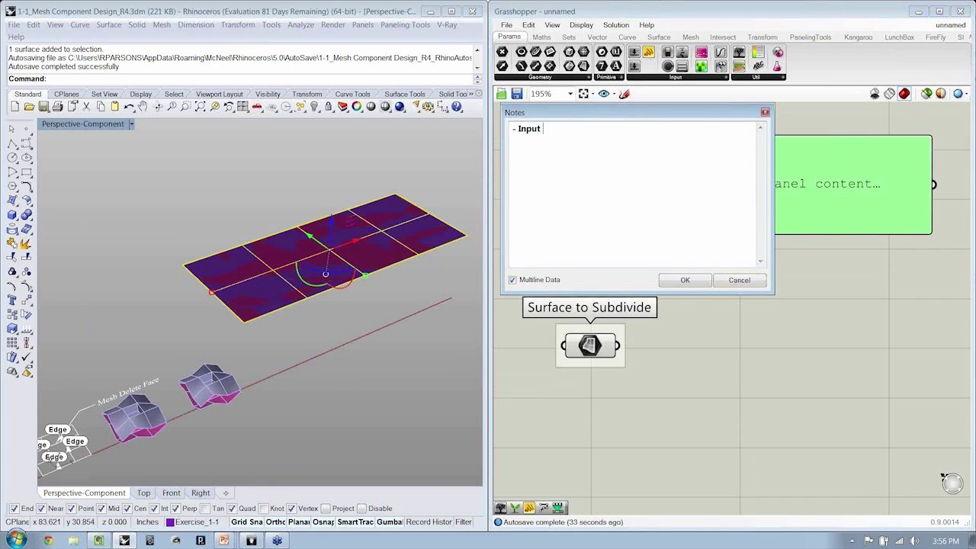
{"action": "type", "text": " a Surface"}
{"action": "type", "text": " - Subdivide the S"}
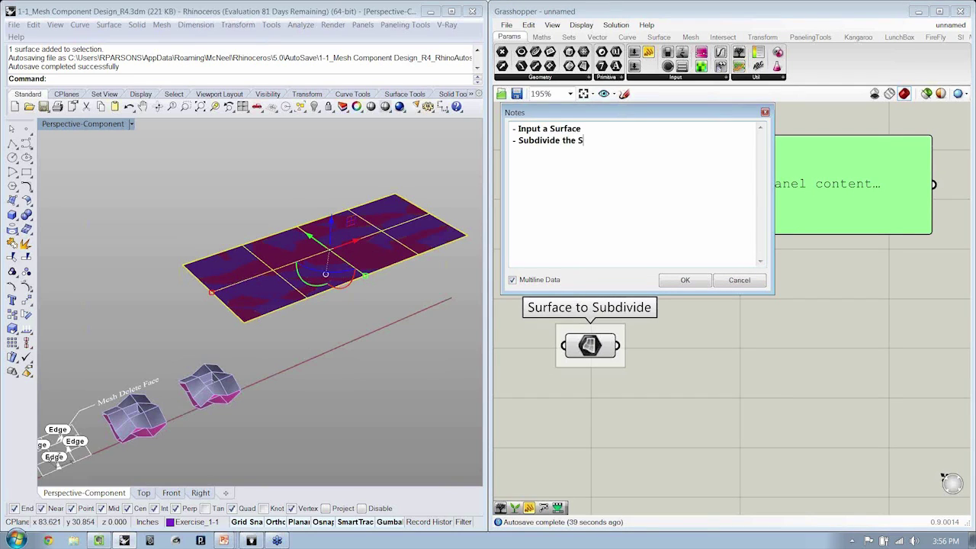
{"action": "type", "text": "urface"}
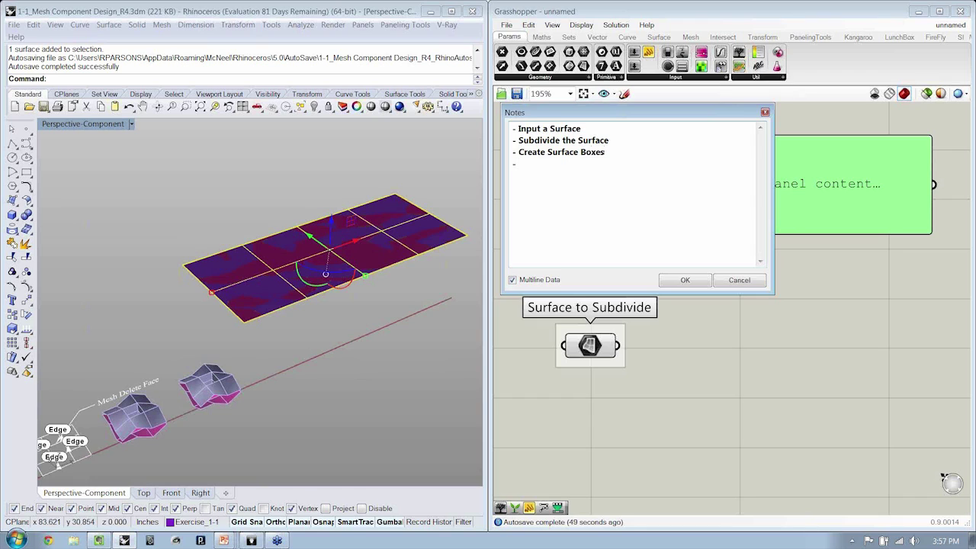
{"action": "type", "text": "Morph Mesh Primitive "}
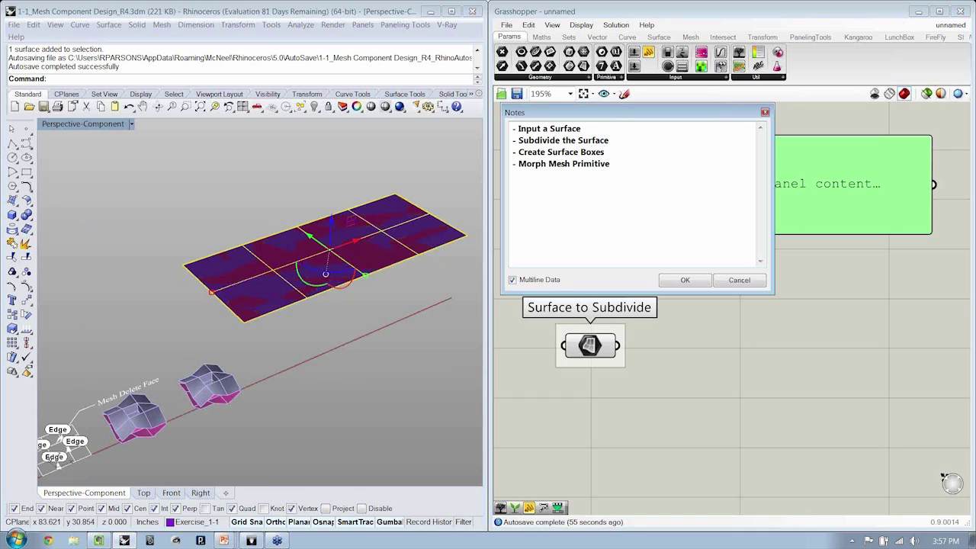
{"action": "type", "text": "into Surface Boxes"}
{"action": "left_click", "coordinate": [684, 280]}
- Align the text in the notes panel to the left
{"action": "right_click", "coordinate": [713, 195]}
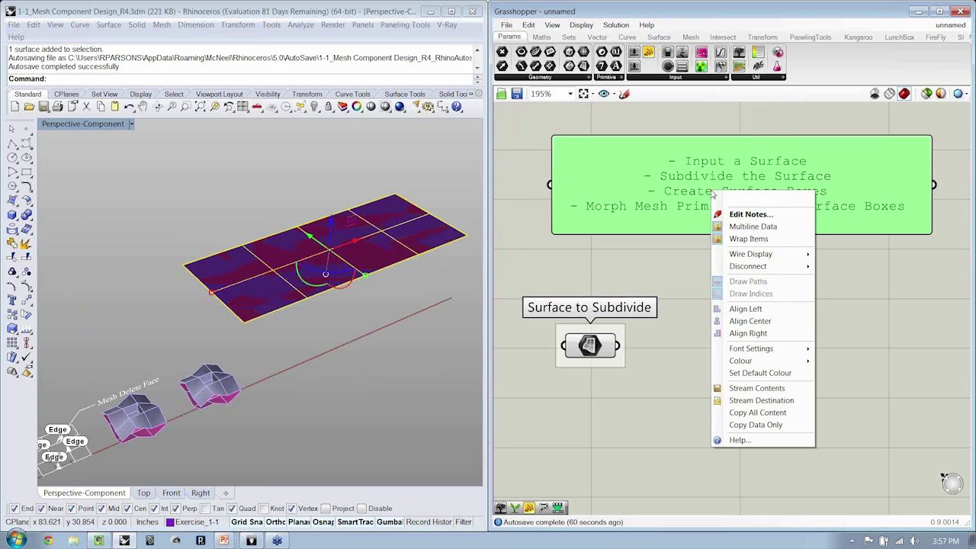
{"action": "left_click", "coordinate": [760, 309]}
{"action": "right_click_drag", "start_coordinate": [785, 300], "coordinate": [761, 275]}
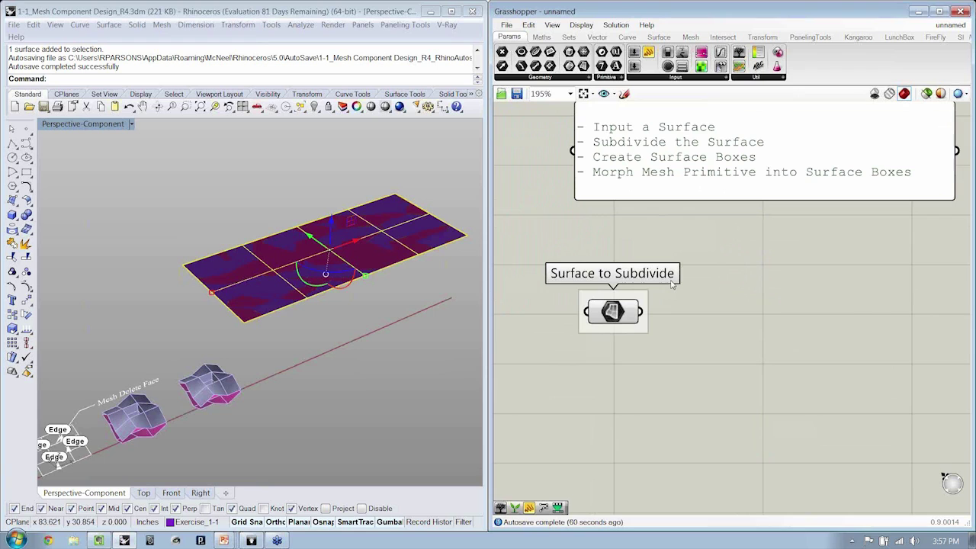
- Hide the lofted surface in the Rhino viewport and highlight the Surface parameter's preview to check its reference
{"action": "right_click_drag", "start_coordinate": [390, 350], "coordinate": [363, 363]}
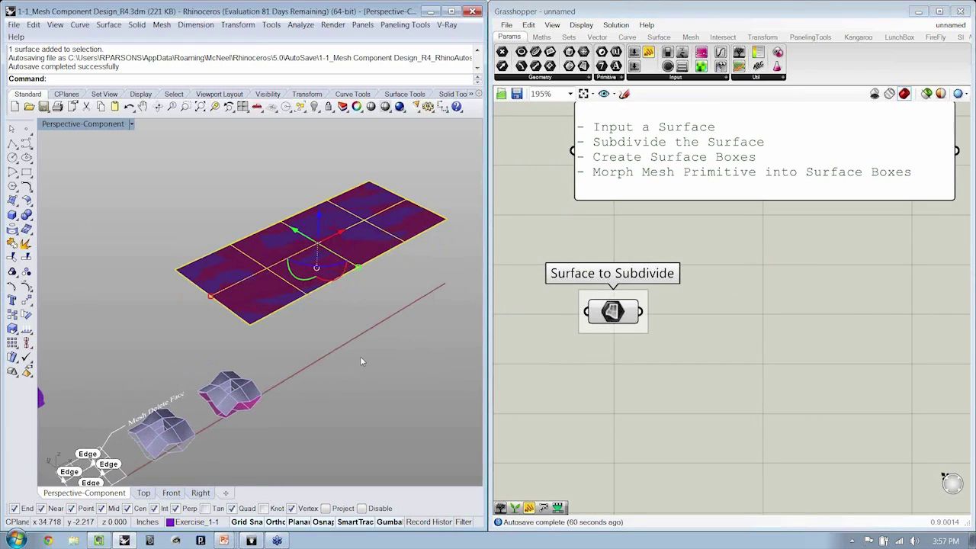
{"action": "key", "text": "ctrl+h"}
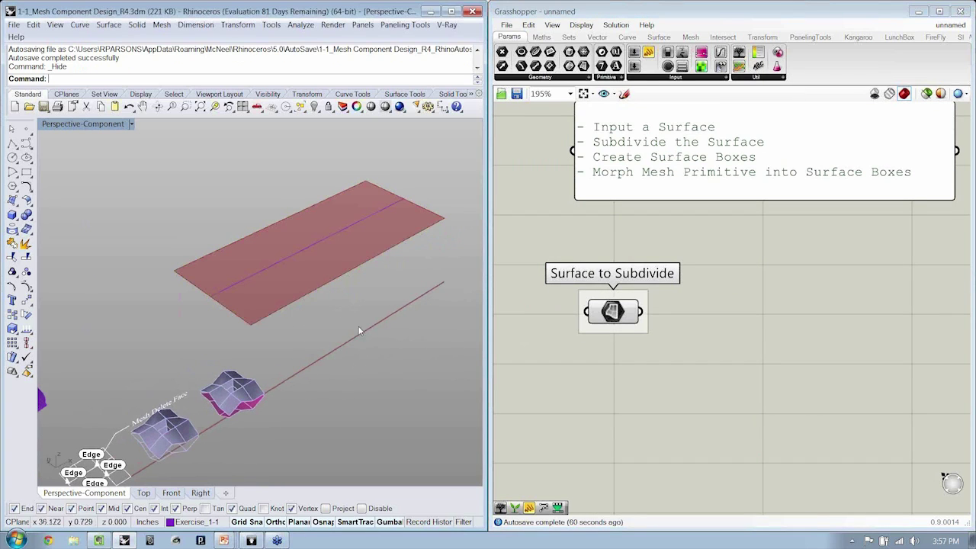
{"action": "left_click", "coordinate": [355, 269]}
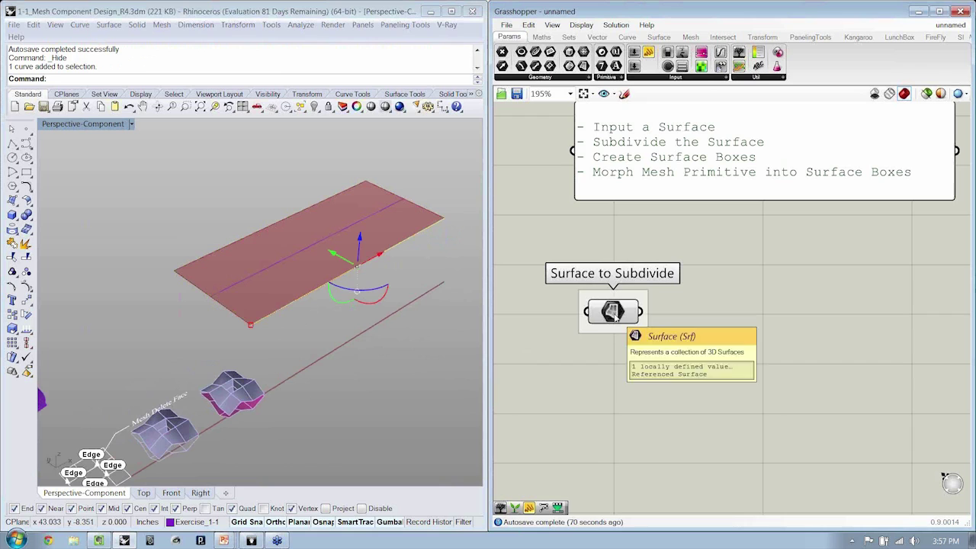
{"action": "right_click_drag", "start_coordinate": [747, 332], "coordinate": [750, 321]}
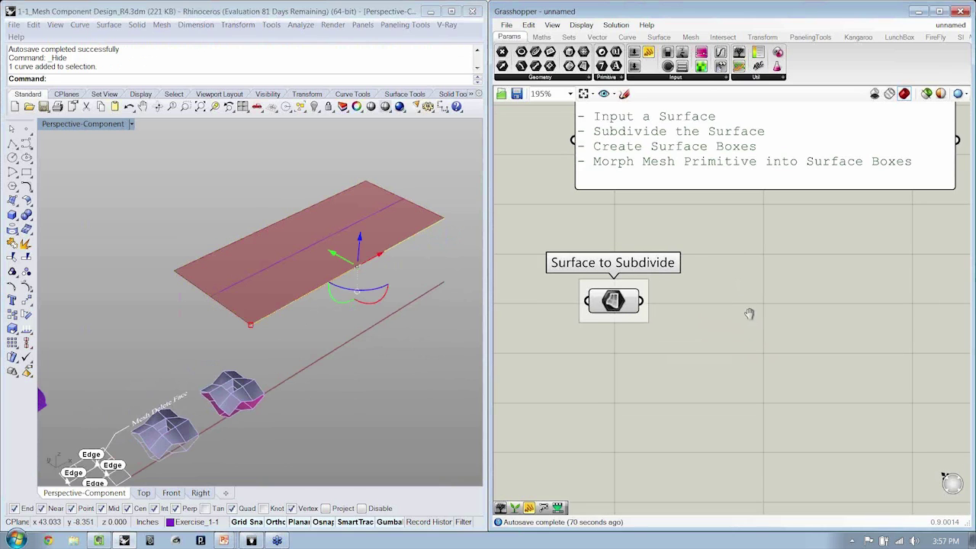
{"action": "left_click", "coordinate": [620, 303]}
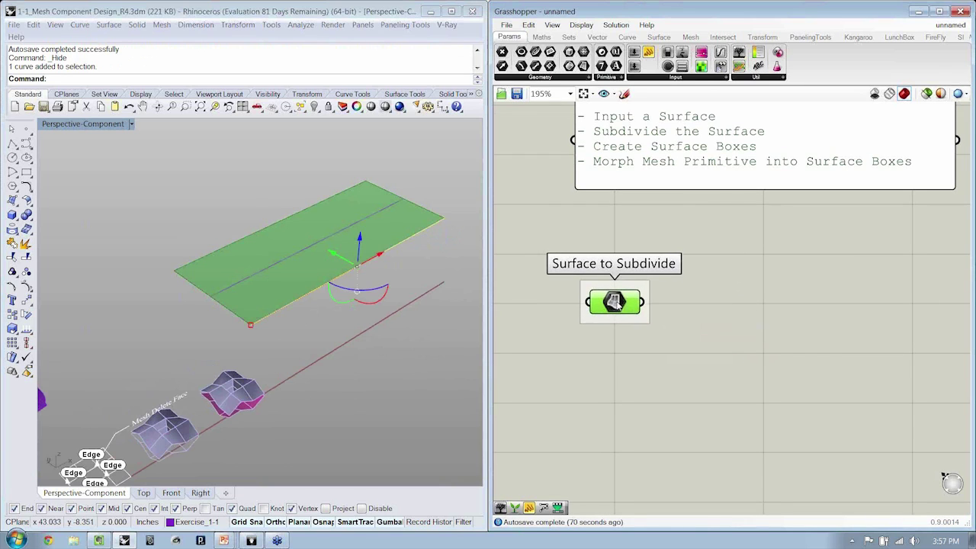
{"action": "left_click", "coordinate": [677, 349]}
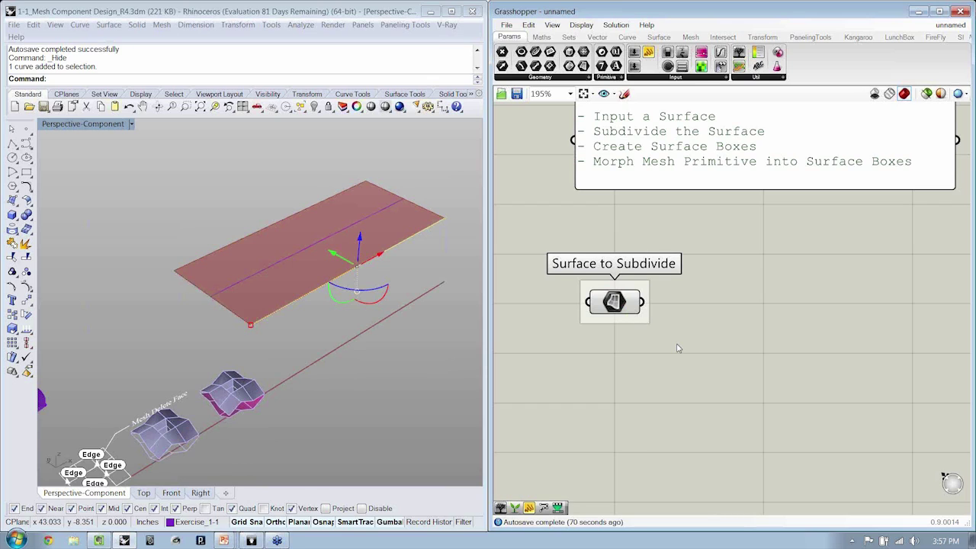
- Place a Surface Box component beside the Surface parameter and wire the referenced surface into its S input
{"action": "left_click", "coordinate": [659, 37]}
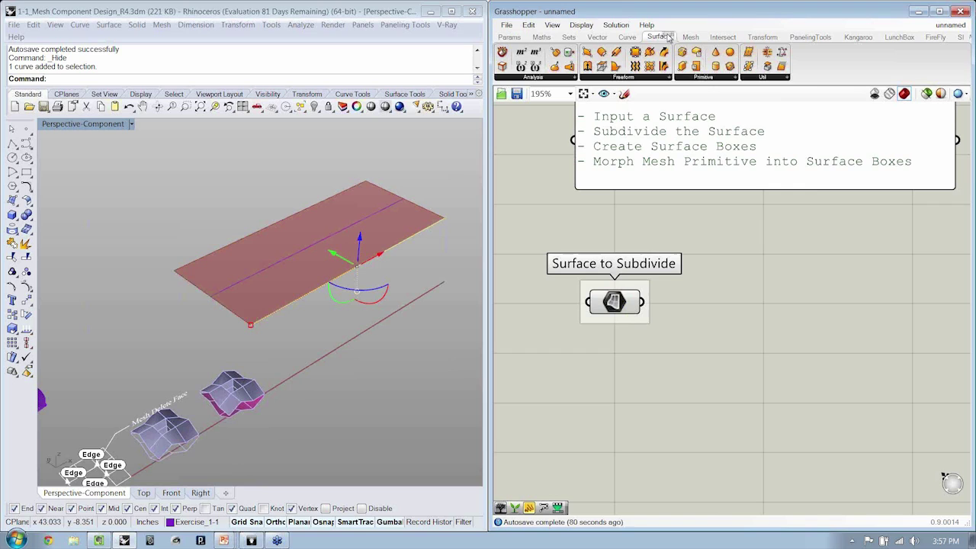
{"action": "left_click", "coordinate": [772, 78]}
{"action": "left_click", "coordinate": [247, 409]}
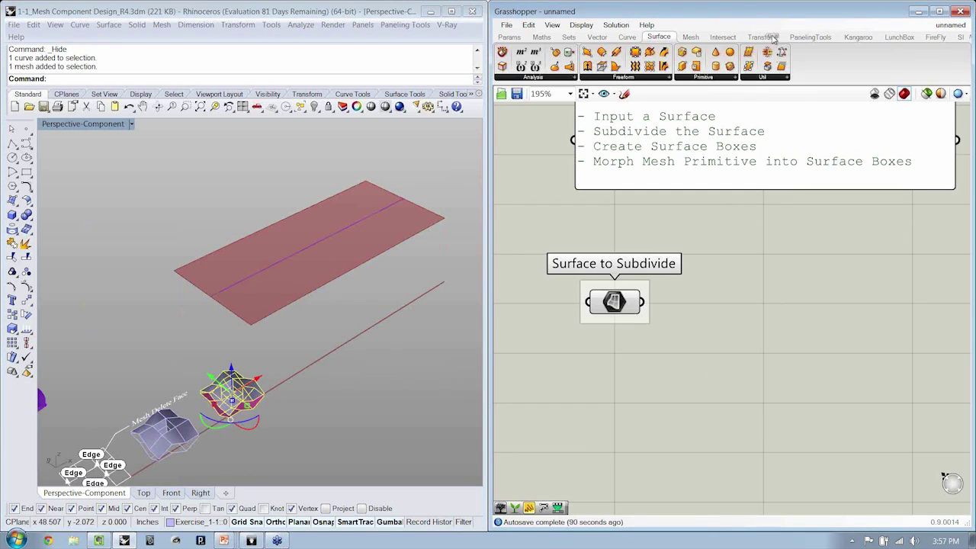
{"action": "left_click", "coordinate": [771, 39]}
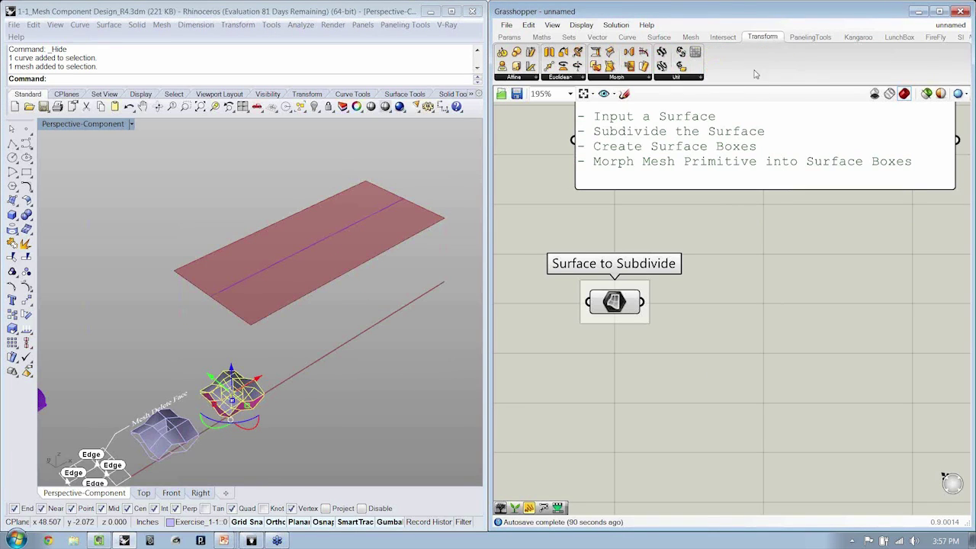
{"action": "left_click", "coordinate": [648, 78]}
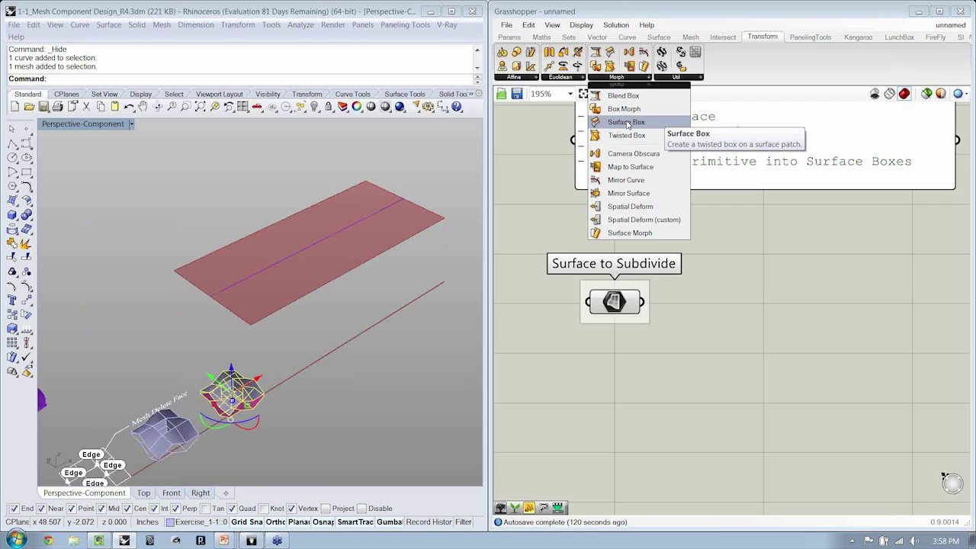
{"action": "left_click_drag", "start_coordinate": [628, 124], "coordinate": [800, 317]}
{"action": "left_click", "coordinate": [603, 312]}
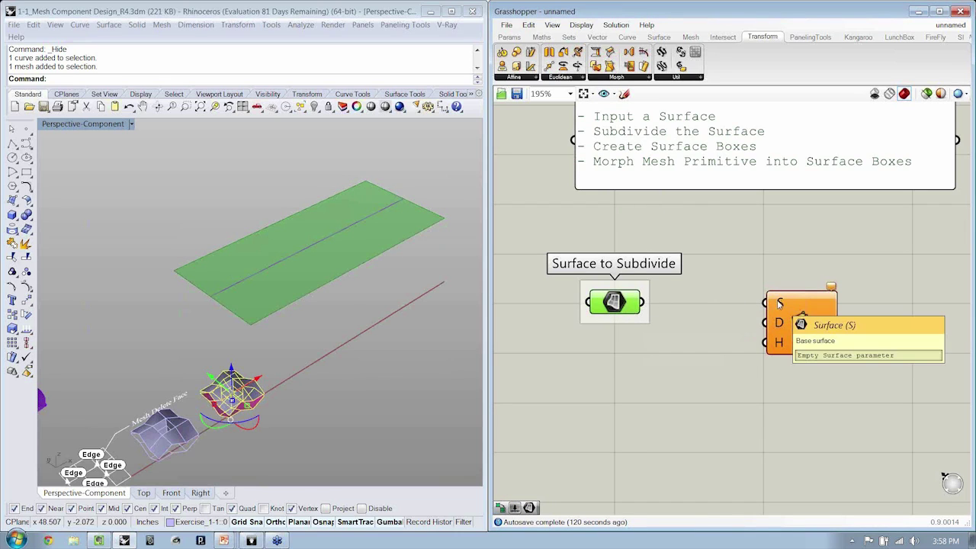
{"action": "left_click_drag", "start_coordinate": [778, 303], "coordinate": [645, 303]}
{"action": "right_click_drag", "start_coordinate": [789, 407], "coordinate": [792, 394]}
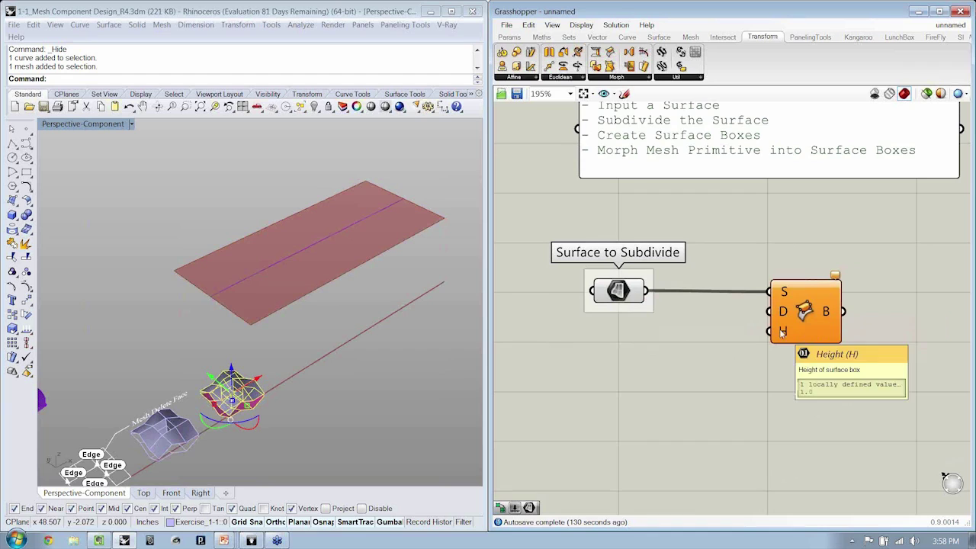
- Add a number slider named "Surface Box Height" below the components and connect it to the Surface Box's H input
{"action": "left_click", "coordinate": [509, 37]}
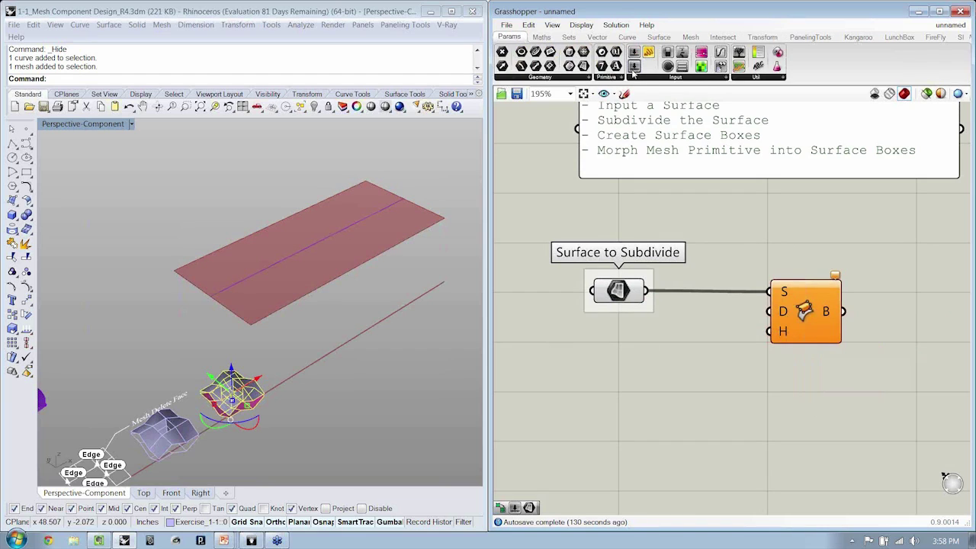
{"action": "left_click_drag", "start_coordinate": [633, 70], "coordinate": [624, 356]}
{"action": "right_click", "coordinate": [623, 356]}
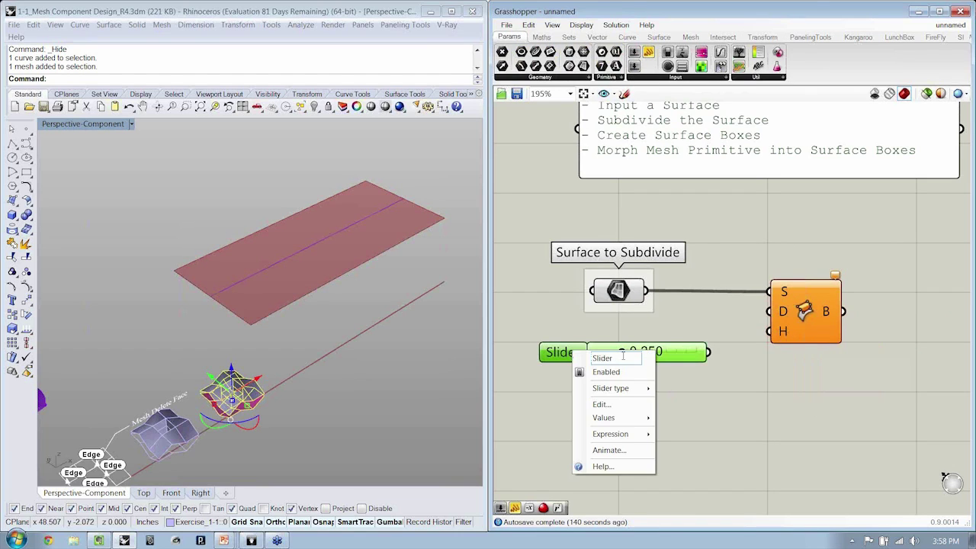
{"action": "type", "text": "Surface Box Height"}
{"action": "key", "text": "Return"}
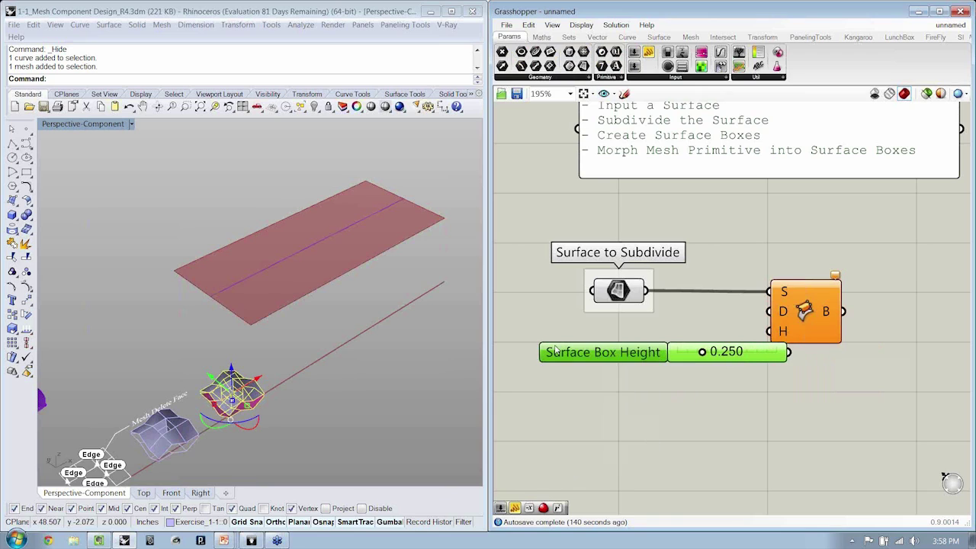
{"action": "mouse_move", "coordinate": [814, 328]}
{"action": "left_mouse_down"}
{"action": "mouse_move", "coordinate": [868, 328]}
{"action": "mouse_move", "coordinate": [789, 351]}
{"action": "mouse_move", "coordinate": [742, 423]}
{"action": "mouse_move", "coordinate": [742, 439]}
{"action": "left_mouse_up"}
{"action": "left_click", "coordinate": [809, 375]}
{"action": "left_click", "coordinate": [772, 390]}
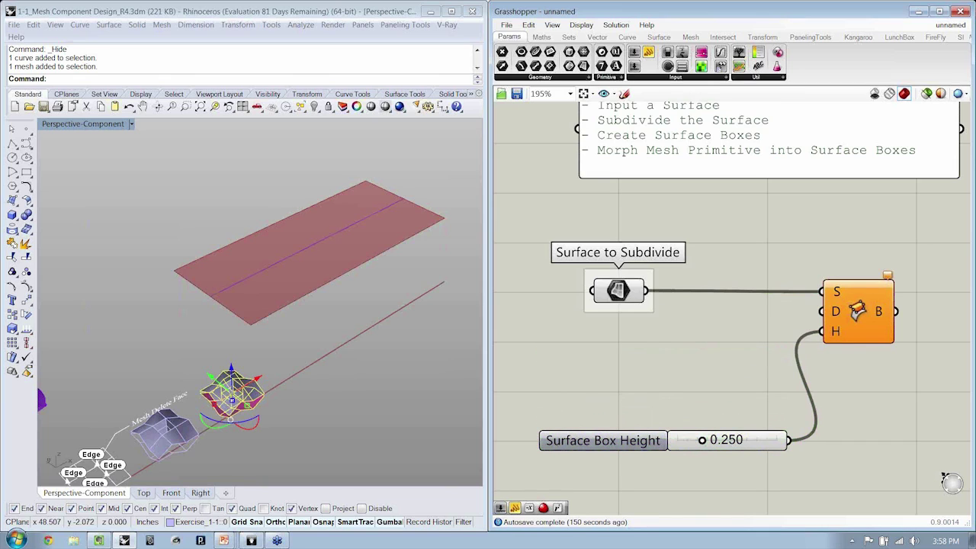
- Place a Divide Domain² component between the Surface parameter and the Surface Box component
{"action": "mouse_move", "coordinate": [837, 314]}
{"action": "left_click", "coordinate": [541, 36]}
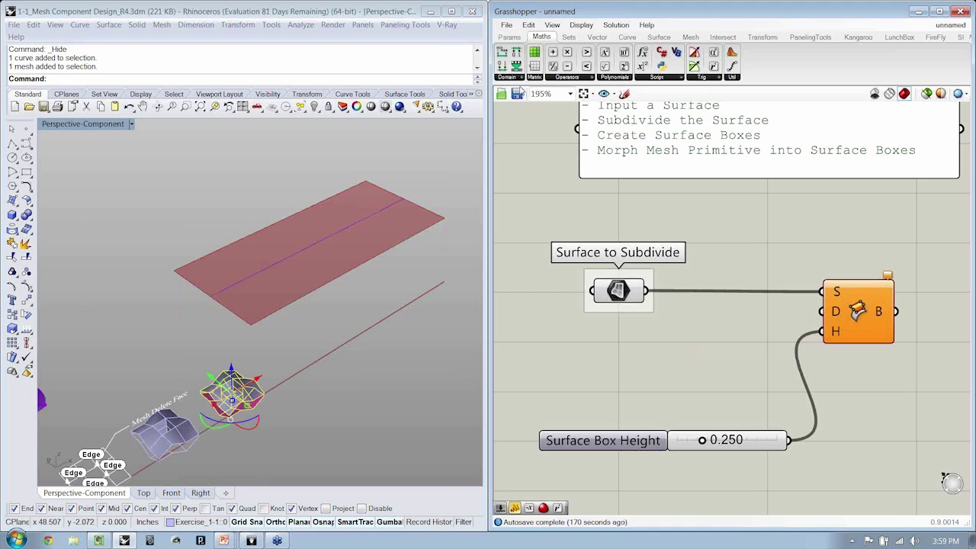
{"action": "left_click", "coordinate": [524, 77]}
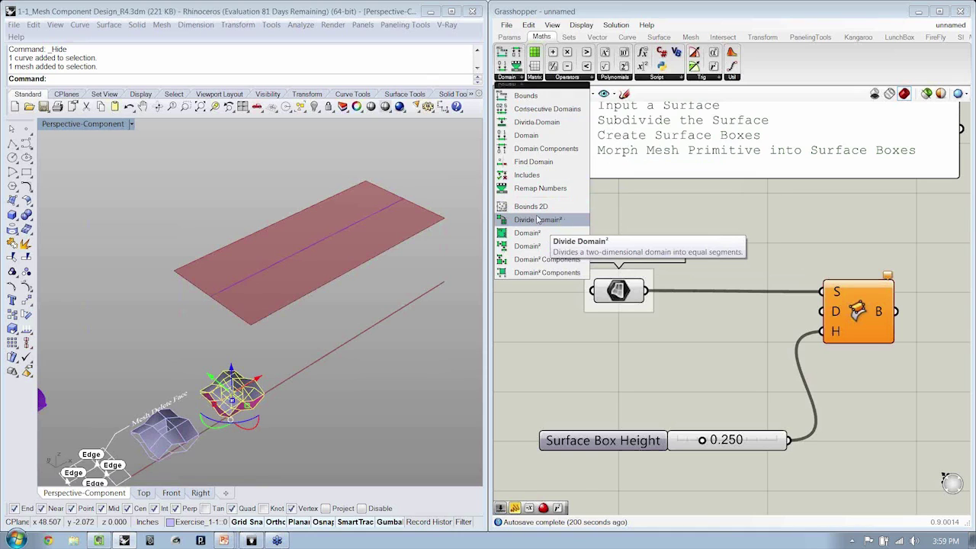
{"action": "left_click_drag", "start_coordinate": [538, 220], "coordinate": [719, 361]}
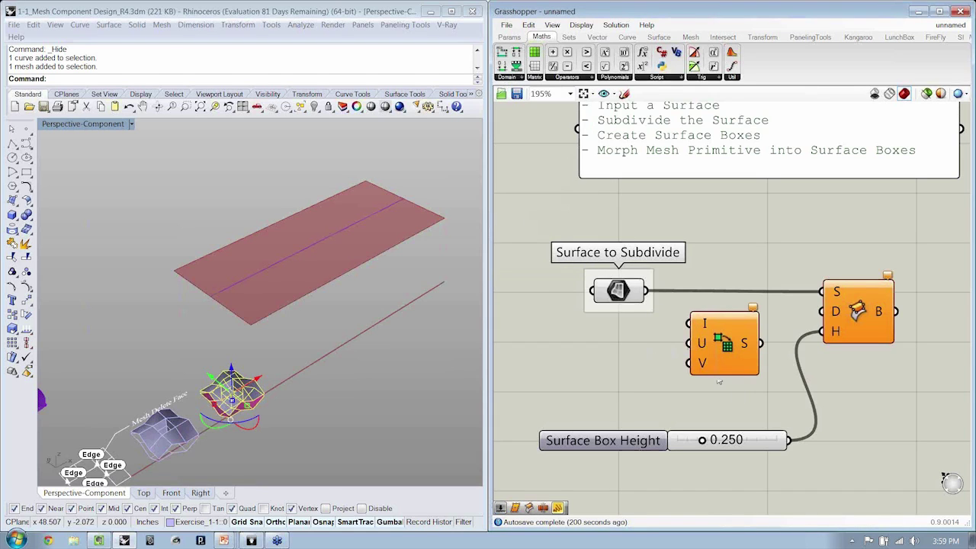
{"action": "scroll", "coordinate": [718, 381], "scroll_direction": "up", "scroll_amount": 3}
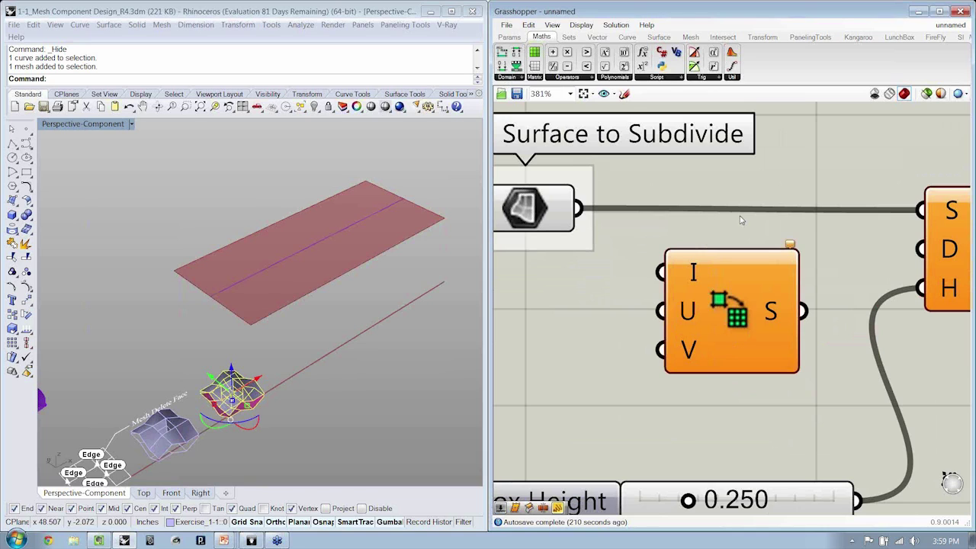
{"action": "left_click", "coordinate": [581, 25]}
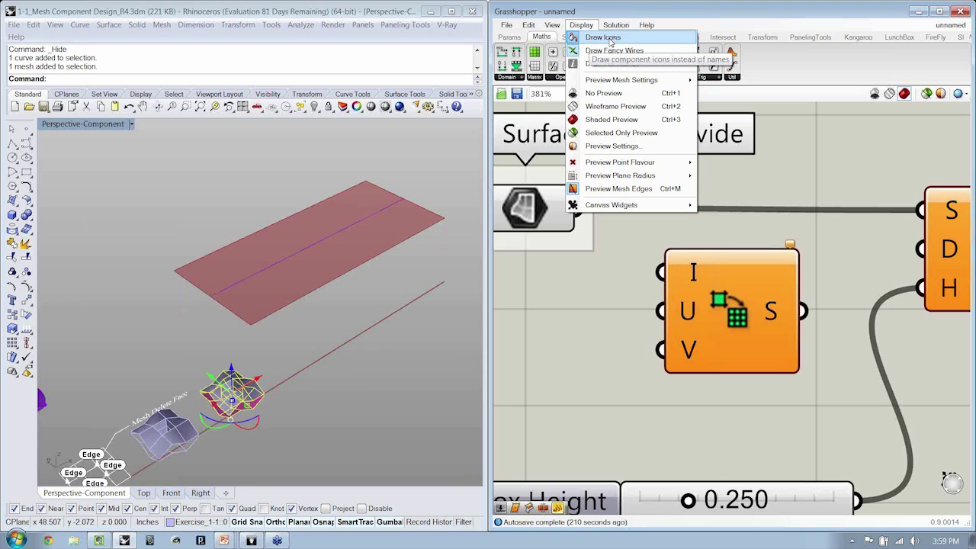
{"action": "left_click", "coordinate": [810, 225]}
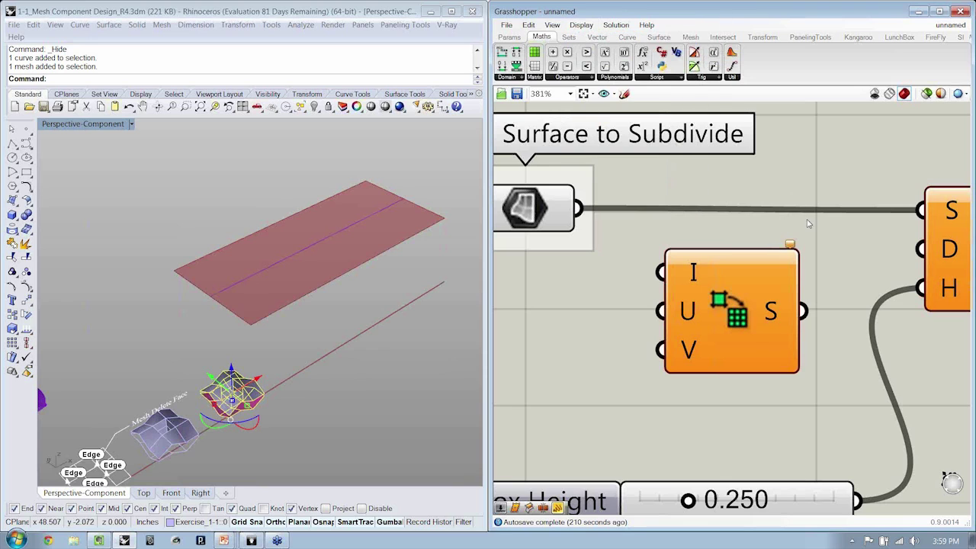
{"action": "scroll", "coordinate": [750, 251], "scroll_direction": "down", "scroll_amount": 2}
- Wire the Surface parameter into Divide Domain²'s I input and its S output into the Surface Box's D input
{"action": "mouse_move", "coordinate": [750, 257]}
{"action": "right_mouse_down"}
{"action": "mouse_move", "coordinate": [732, 288]}
{"action": "mouse_move", "coordinate": [742, 261]}
{"action": "right_mouse_up"}
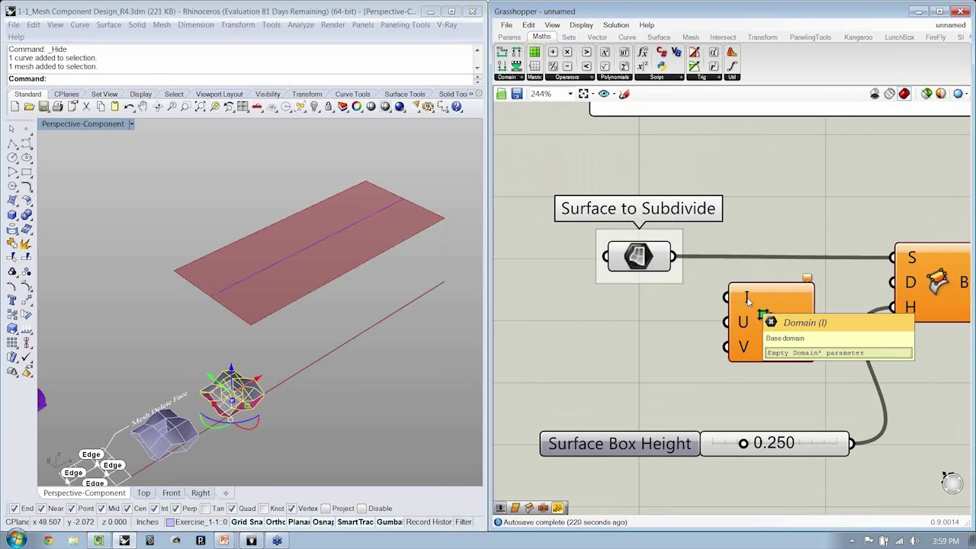
{"action": "left_click_drag", "start_coordinate": [674, 256], "coordinate": [728, 297]}
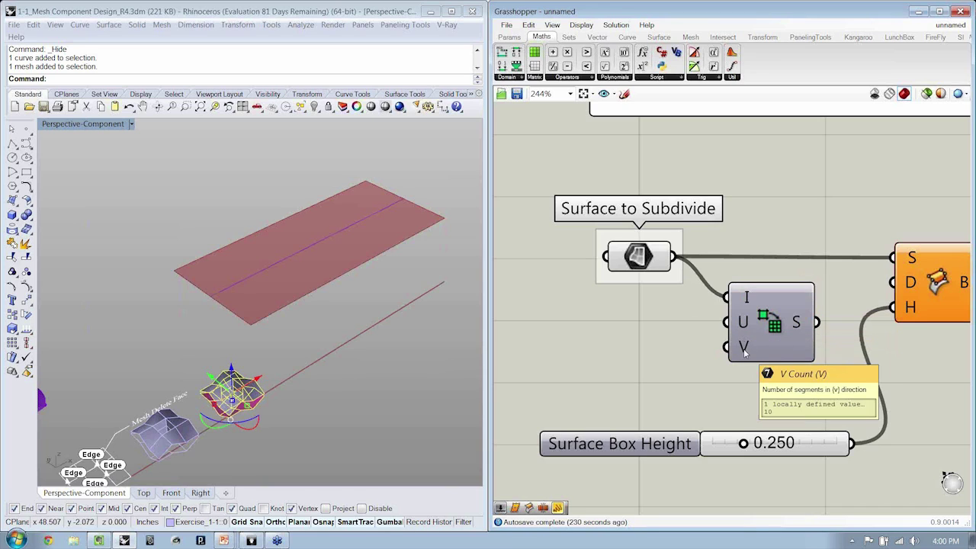
{"action": "left_click_drag", "start_coordinate": [817, 321], "coordinate": [894, 282]}
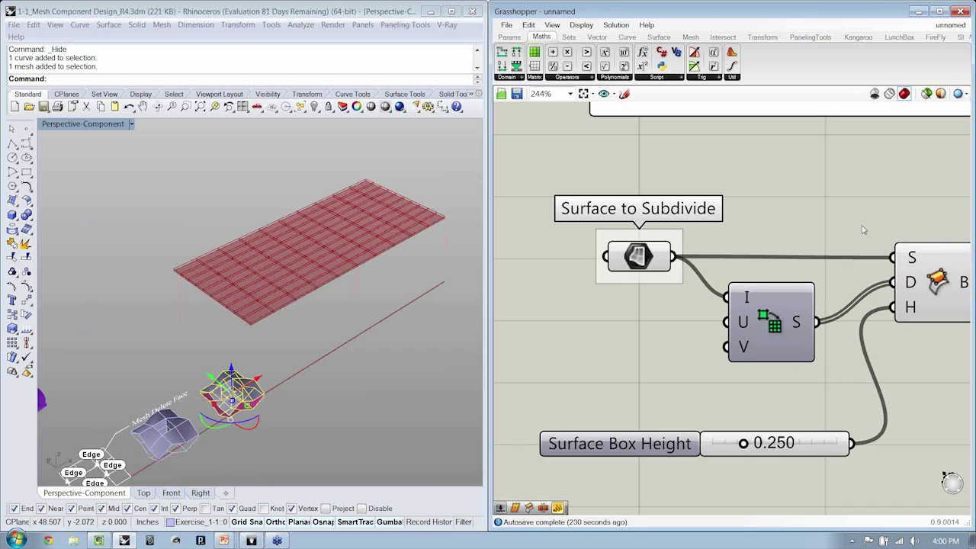
- Set the Surface Box Height slider to 1.000
{"action": "right_click_drag", "start_coordinate": [324, 256], "coordinate": [320, 211]}
{"action": "scroll", "coordinate": [255, 313], "scroll_direction": "up", "scroll_amount": 5}
{"action": "right_click_drag", "start_coordinate": [255, 313], "coordinate": [283, 304]}
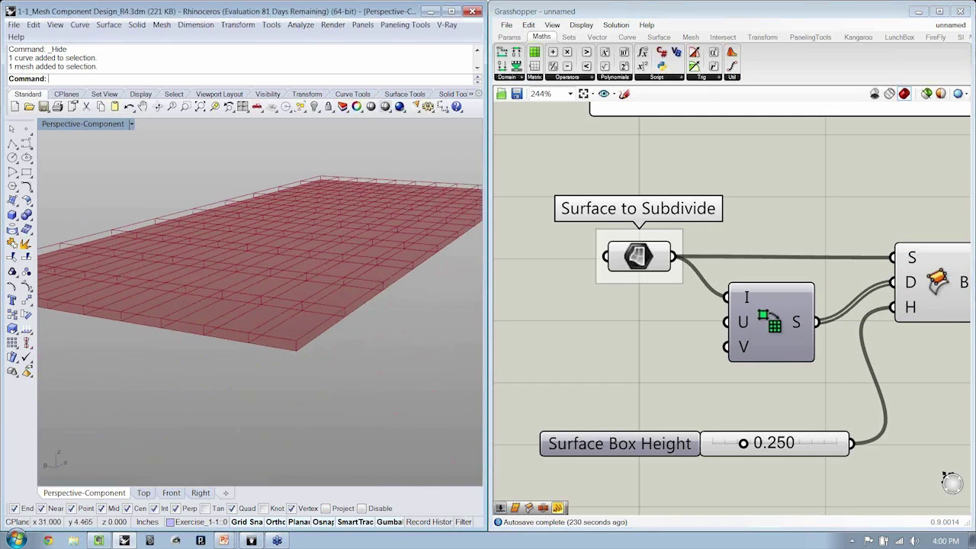
{"action": "left_click_drag", "start_coordinate": [744, 443], "coordinate": [913, 443]}
{"action": "right_click_drag", "start_coordinate": [376, 281], "coordinate": [343, 282]}
{"action": "scroll", "coordinate": [279, 286], "scroll_direction": "down", "scroll_amount": 3}
{"action": "scroll", "coordinate": [359, 328], "scroll_direction": "down", "scroll_amount": 3}
- Turn off the viewport preview of the Surface parameter so only the surface boxes are drawn
{"action": "left_click", "coordinate": [637, 259]}
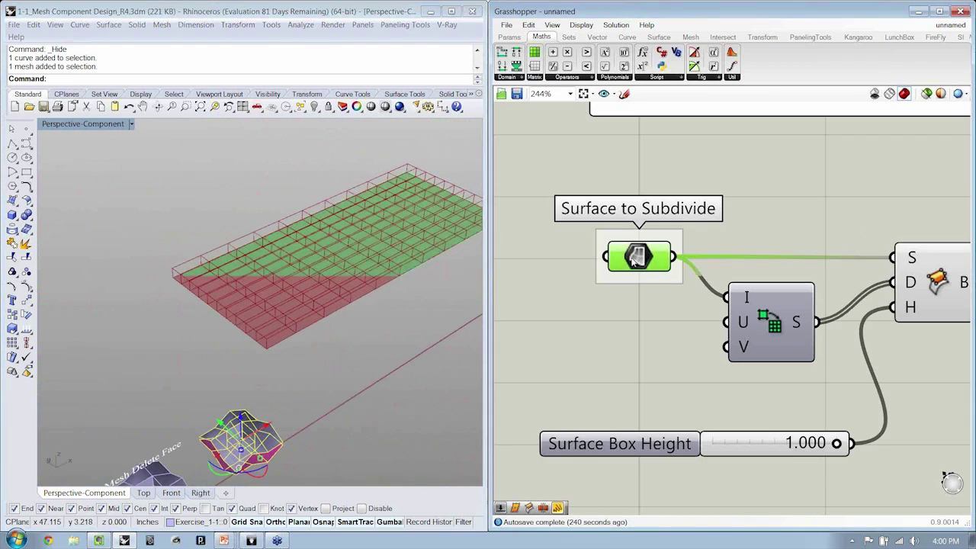
{"action": "left_click", "coordinate": [762, 202]}
{"action": "right_click_drag", "start_coordinate": [270, 327], "coordinate": [248, 330]}
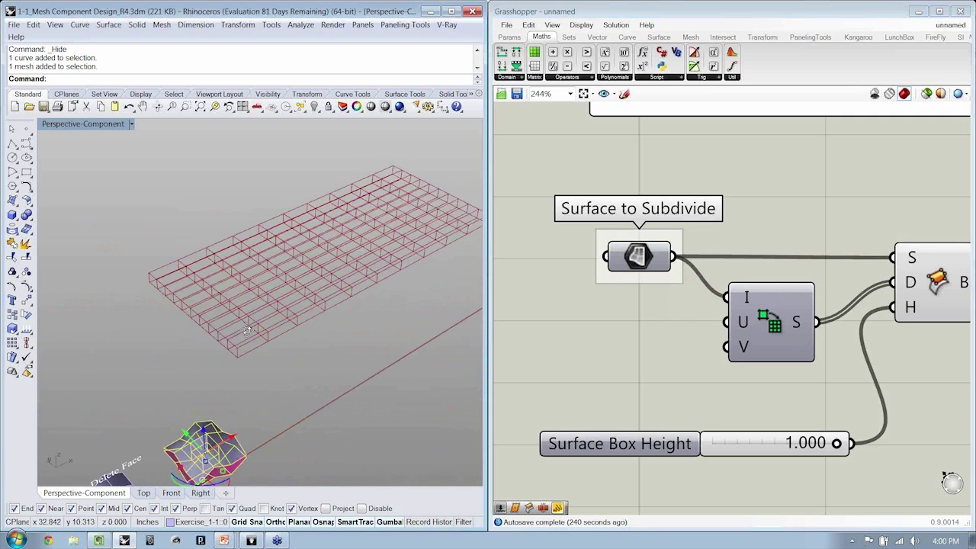
- Shift Divide Domain², Surface Box and the Surface Box Height slider away from the Surface parameter to free space on the canvas
{"action": "scroll", "coordinate": [549, 320], "scroll_direction": "down", "scroll_amount": 2}
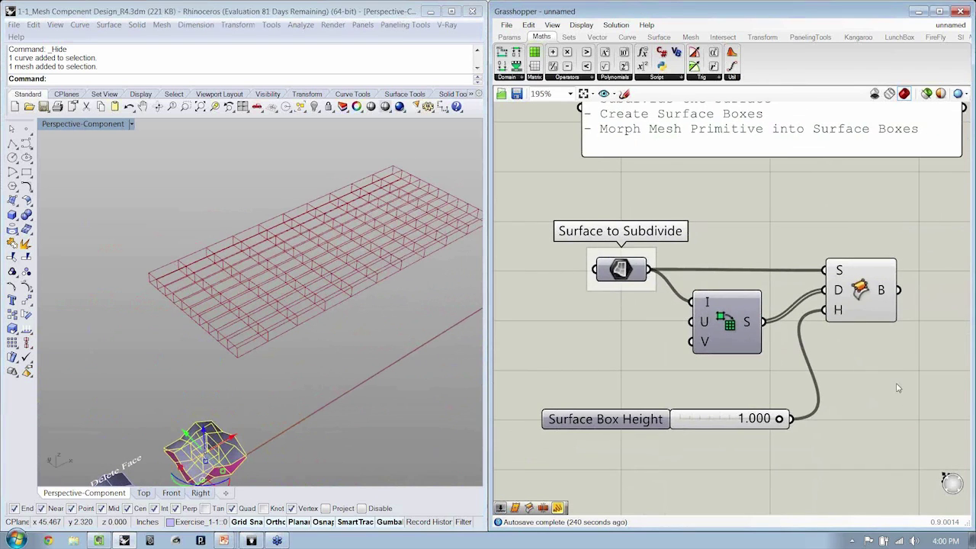
{"action": "left_click_drag", "start_coordinate": [885, 448], "coordinate": [723, 306]}
{"action": "left_click_drag", "start_coordinate": [728, 324], "coordinate": [786, 324]}
{"action": "left_click", "coordinate": [657, 322]}
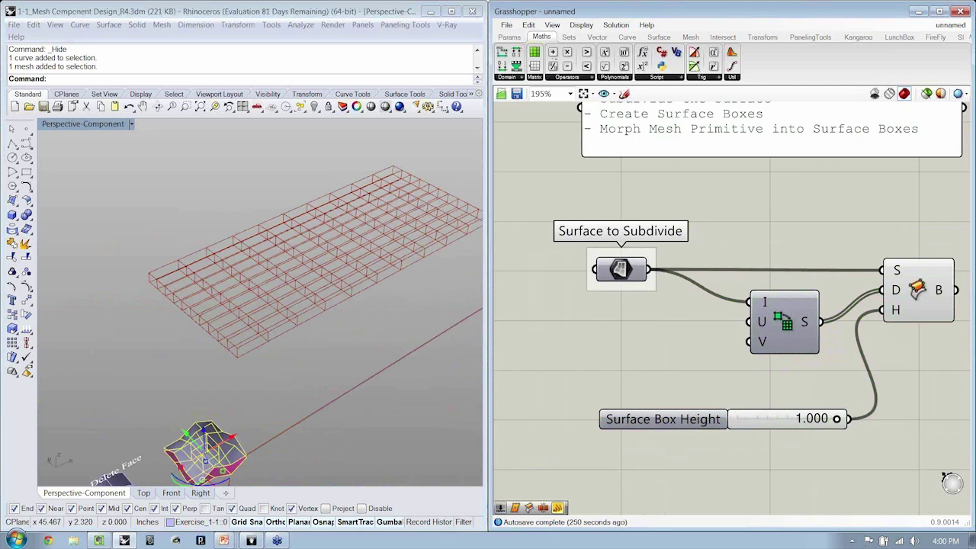
- Add a number slider named uDiv with integer rounding, a minimum of 1 and a raised maximum
{"action": "left_click", "coordinate": [508, 37]}
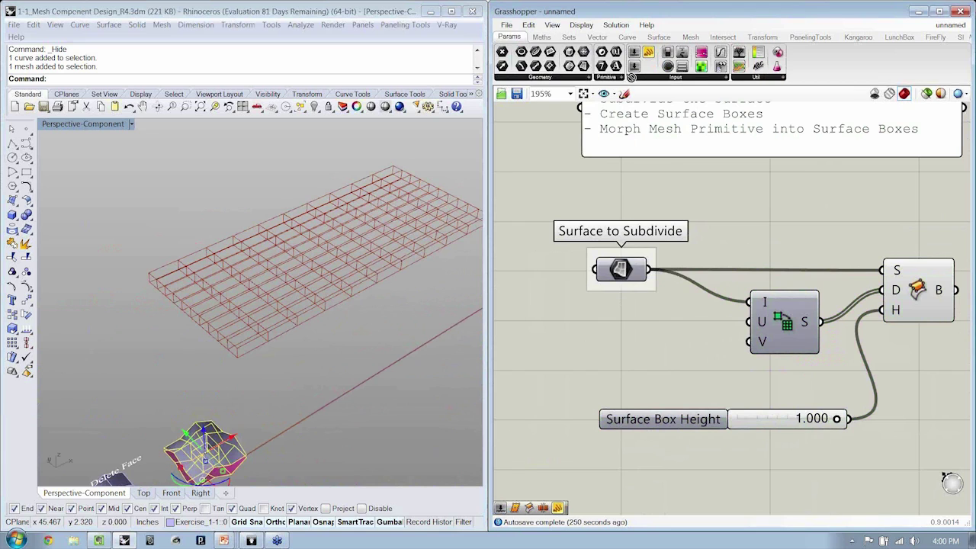
{"action": "left_click", "coordinate": [613, 336]}
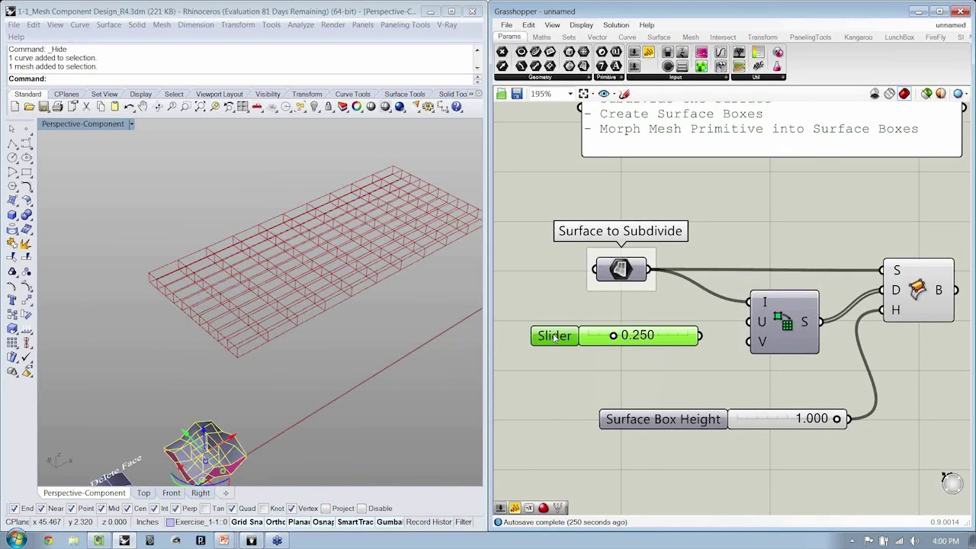
{"action": "double_click", "coordinate": [554, 338]}
{"action": "double_click", "coordinate": [559, 234]}
{"action": "type", "text": "uDiv"}
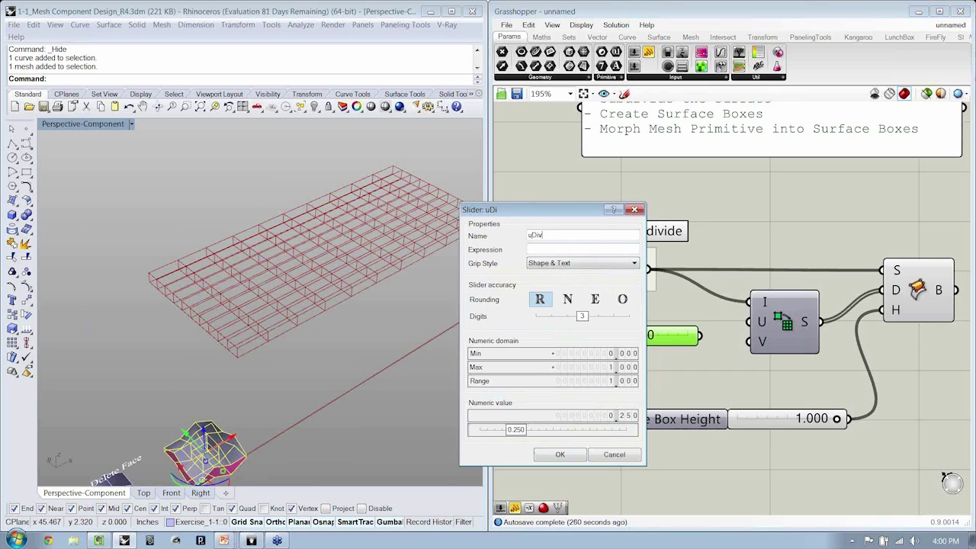
{"action": "left_click", "coordinate": [567, 299]}
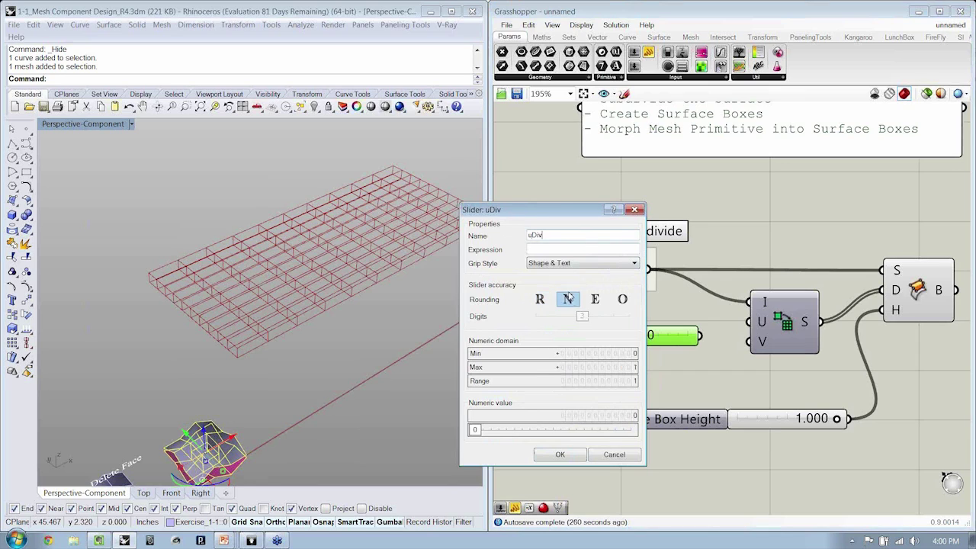
{"action": "double_click", "coordinate": [615, 354]}
{"action": "type", "text": "1"}
{"action": "left_click", "coordinate": [620, 353]}
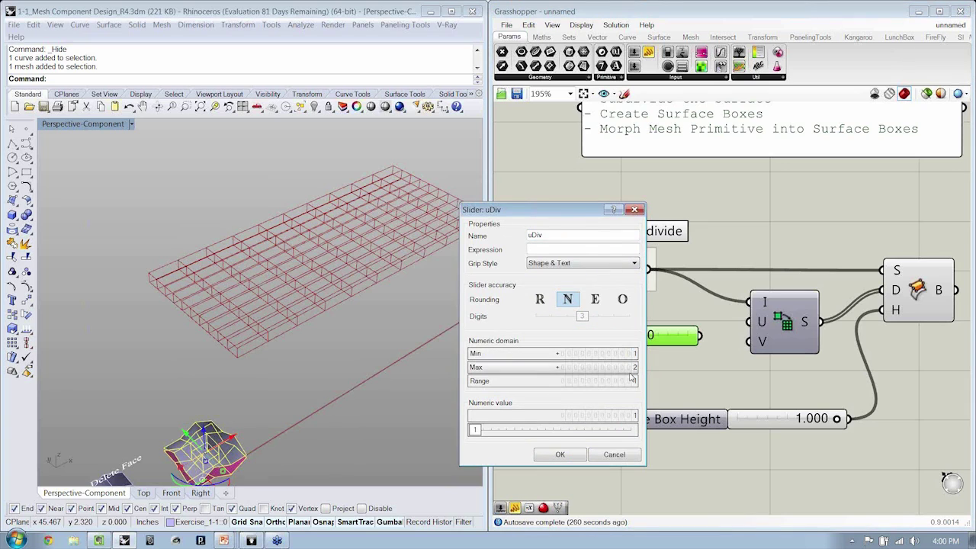
{"action": "scroll", "coordinate": [631, 369], "scroll_direction": "up", "scroll_amount": 18}
{"action": "left_click", "coordinate": [579, 455]}
- Wire uDiv into Divide Domain²'s U input and duplicate it as a vDiv slider wired into the V input
{"action": "left_click_drag", "start_coordinate": [755, 322], "coordinate": [668, 348]}
{"action": "key", "text": "ctrl+c"}
{"action": "key", "text": "ctrl+v"}
{"action": "right_click", "coordinate": [565, 351]}
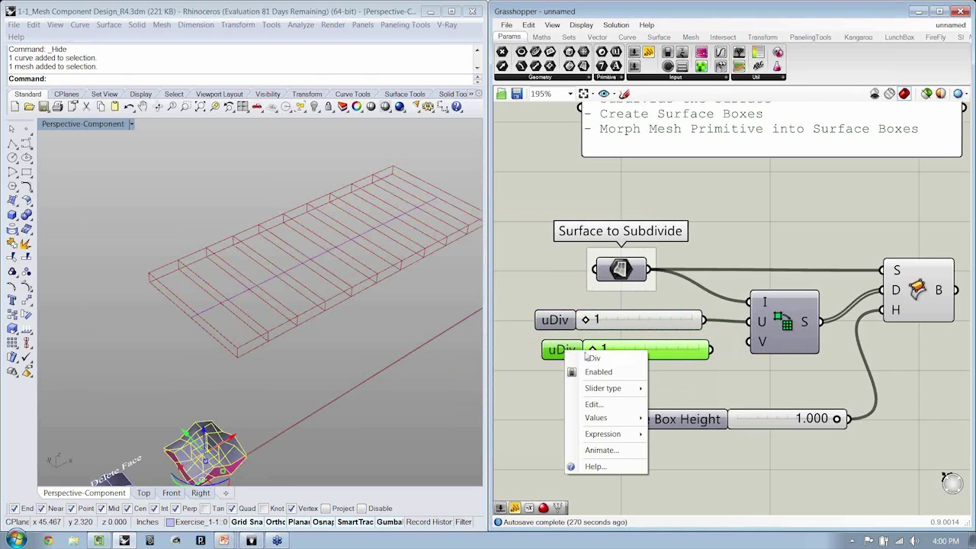
{"action": "type", "text": "v"}
{"action": "key", "text": "Return"}
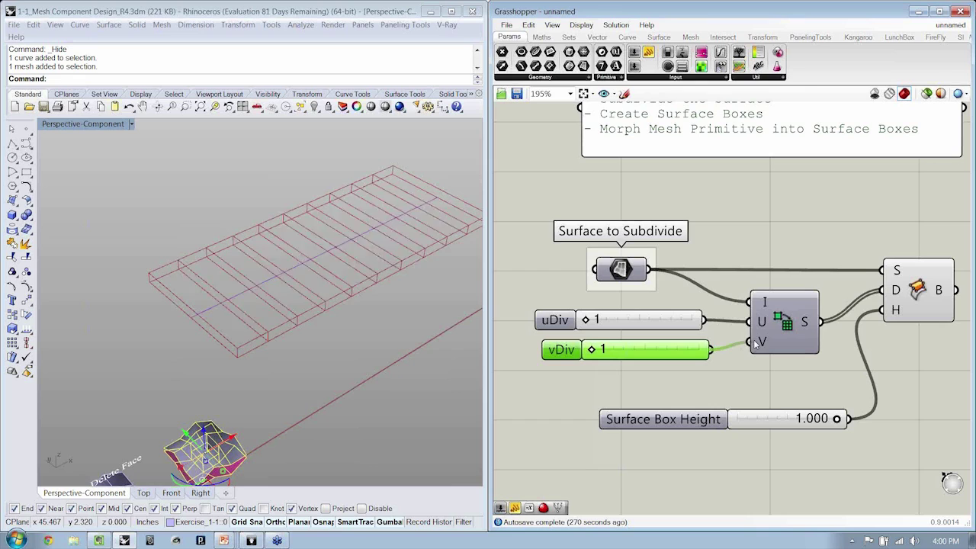
- Line up the vDiv and Surface Box Height sliders in a column beneath the uDiv slider
{"action": "left_click_drag", "start_coordinate": [624, 375], "coordinate": [605, 317]}
{"action": "left_click", "coordinate": [614, 302]}
{"action": "left_click", "coordinate": [619, 373]}
{"action": "left_click_drag", "start_coordinate": [649, 420], "coordinate": [589, 385]}
- Set the uDiv slider to 6 and the vDiv slider to 12
{"action": "left_click_drag", "start_coordinate": [586, 419], "coordinate": [614, 320]}
{"action": "left_click", "coordinate": [656, 303]}
{"action": "left_click", "coordinate": [732, 245]}
{"action": "left_click_drag", "start_coordinate": [585, 350], "coordinate": [645, 349]}
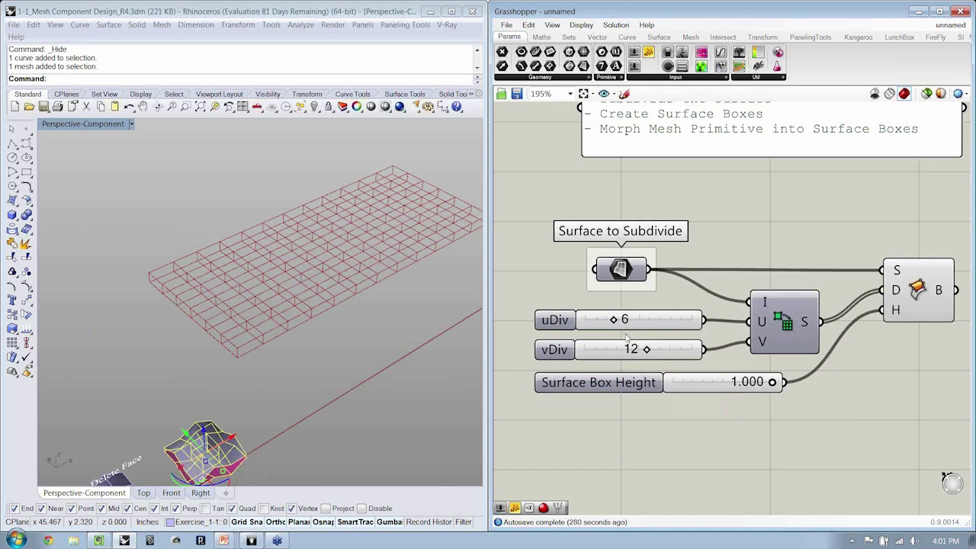
{"action": "left_click_drag", "start_coordinate": [770, 384], "coordinate": [812, 378]}
- Group the Surface Box component under the label Target Boxes and shift it slightly away from Divide Domain²
{"action": "right_click_drag", "start_coordinate": [923, 381], "coordinate": [808, 381]}
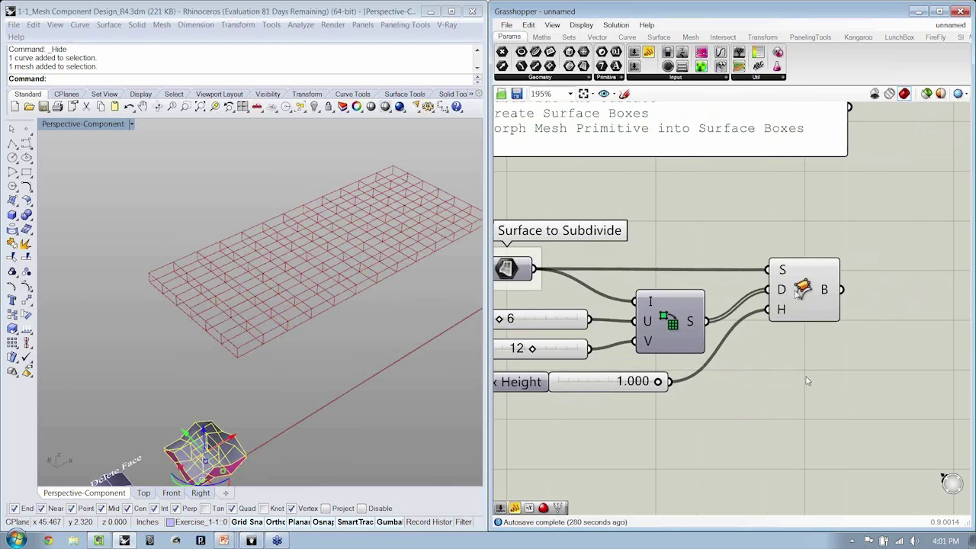
{"action": "left_click", "coordinate": [803, 288]}
{"action": "key", "text": "ctrl+g"}
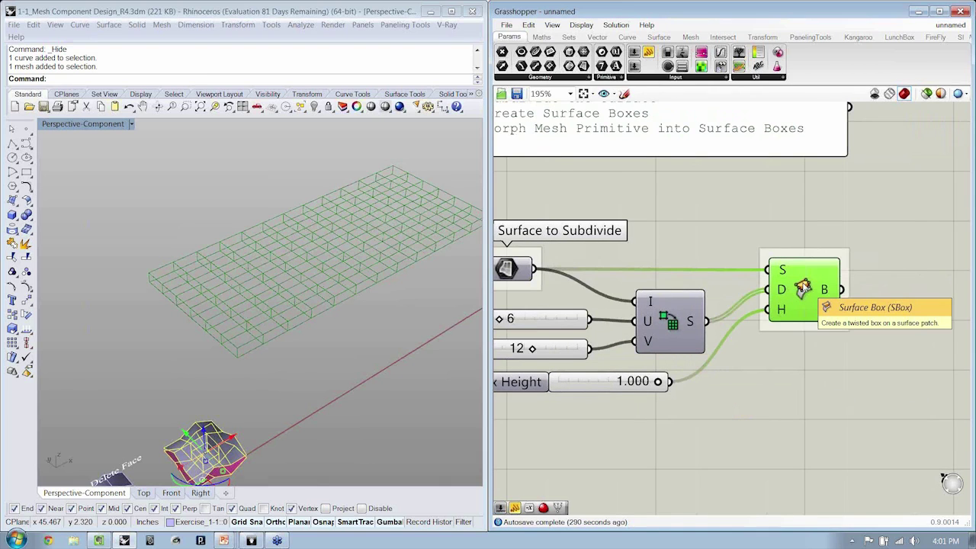
{"action": "right_click", "coordinate": [804, 254]}
{"action": "type", "text": "Target Boxes"}
{"action": "key", "text": "Return"}
{"action": "left_click", "coordinate": [867, 260]}
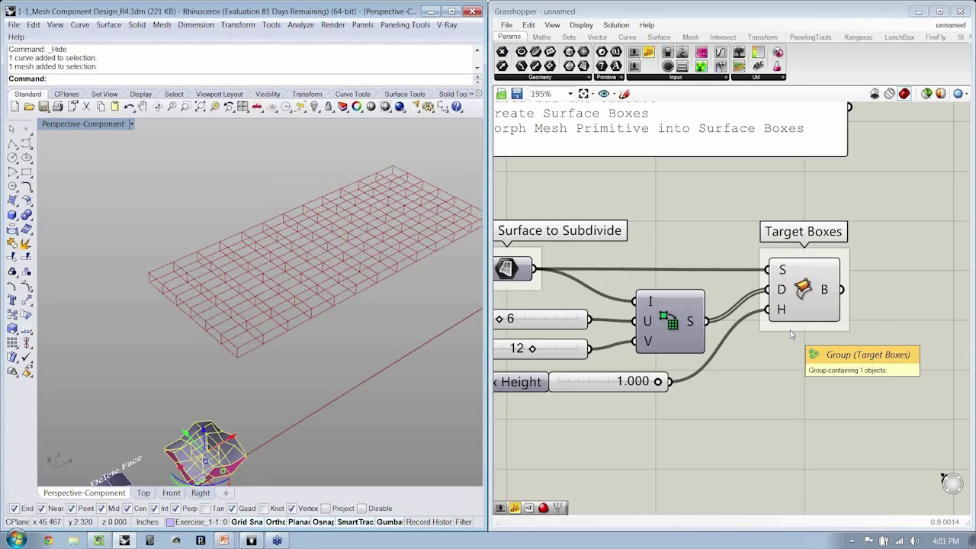
{"action": "left_click_drag", "start_coordinate": [809, 299], "coordinate": [831, 299]}
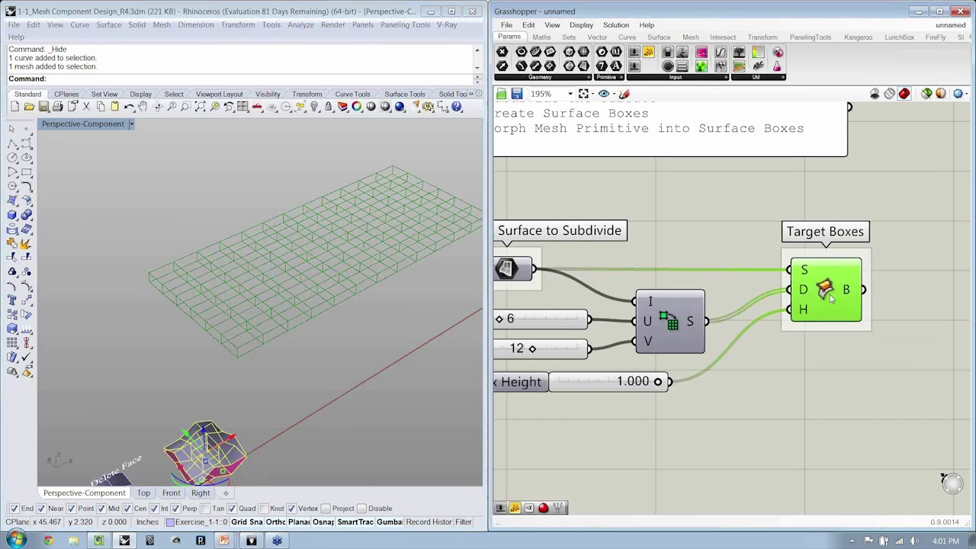
- Clear the mesh selection in Rhino and place a Box Morph component on the canvas beyond Target Boxes
{"action": "left_click", "coordinate": [829, 415]}
{"action": "right_click_drag", "start_coordinate": [829, 416], "coordinate": [860, 349]}
{"action": "scroll", "coordinate": [246, 289], "scroll_direction": "up", "scroll_amount": 5}
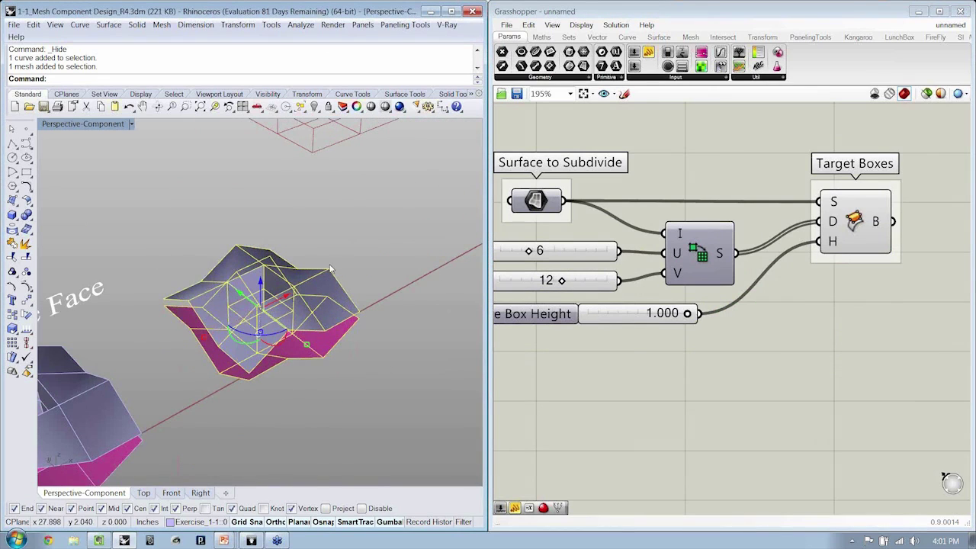
{"action": "left_click", "coordinate": [401, 198]}
{"action": "scroll", "coordinate": [879, 309], "scroll_direction": "down", "scroll_amount": 2}
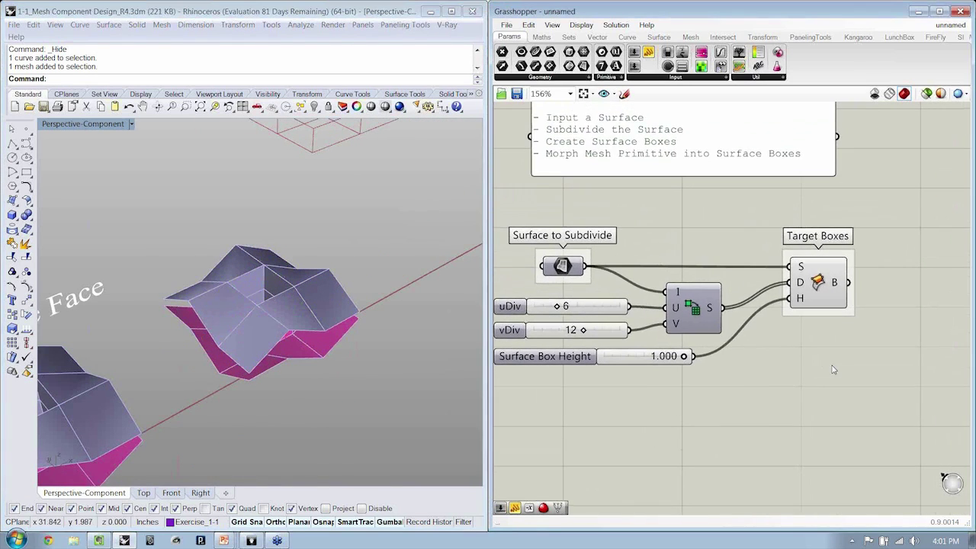
{"action": "left_click", "coordinate": [772, 41]}
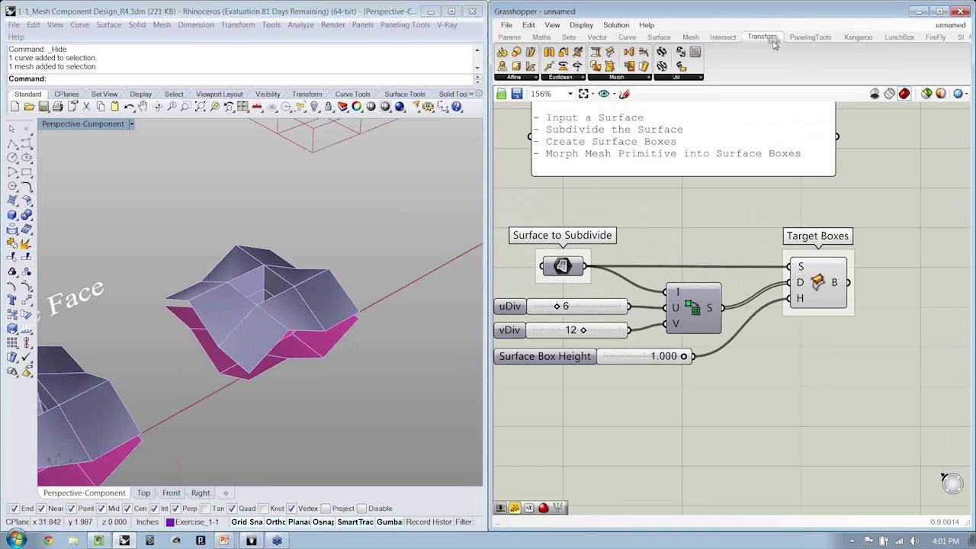
{"action": "left_click", "coordinate": [648, 78]}
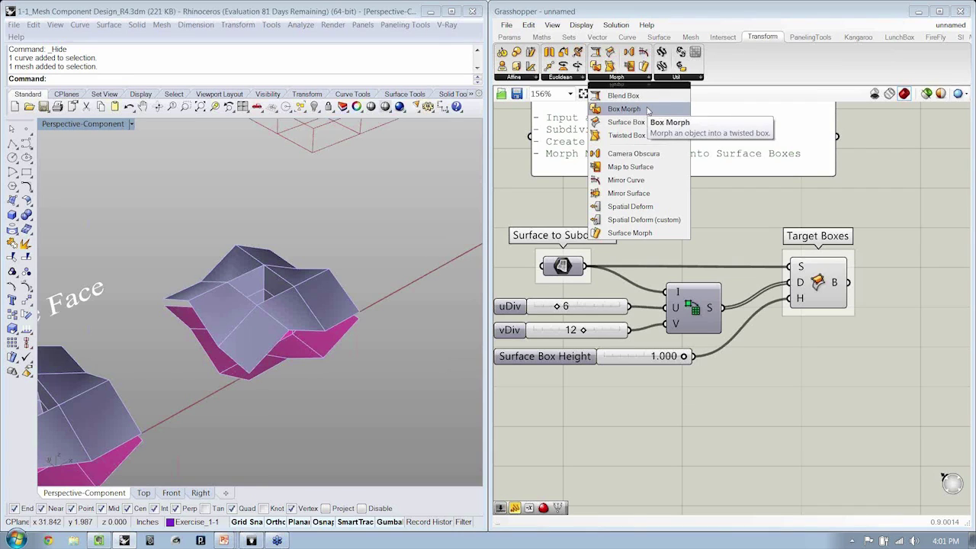
{"action": "left_click_drag", "start_coordinate": [648, 112], "coordinate": [924, 389]}
{"action": "left_click", "coordinate": [840, 390]}
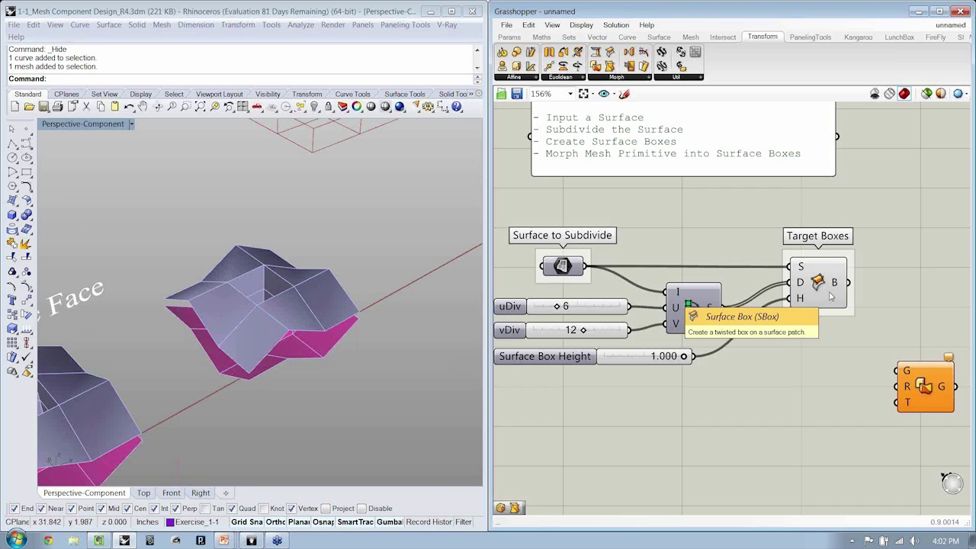
- Move Box Morph up beyond the Target Boxes group and wire the Surface Box's B output into its T input
{"action": "right_click_drag", "start_coordinate": [813, 405], "coordinate": [728, 362]}
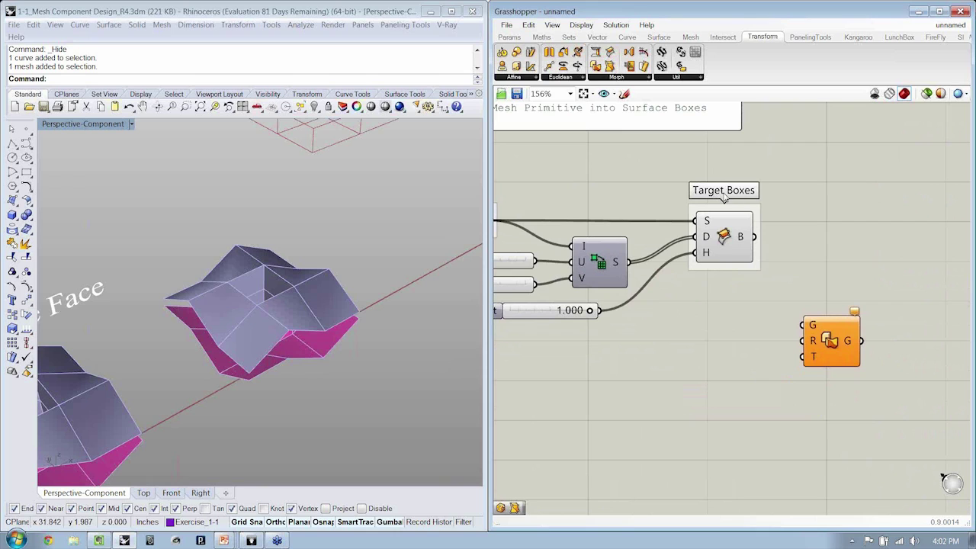
{"action": "left_click_drag", "start_coordinate": [834, 338], "coordinate": [918, 283]}
{"action": "right_click_drag", "start_coordinate": [918, 283], "coordinate": [912, 302]}
{"action": "left_click_drag", "start_coordinate": [753, 261], "coordinate": [914, 250]}
{"action": "left_click", "coordinate": [914, 331]}
- Shift the surface parameter, sliders, Divide Domain² and Target Boxes down together to free space beneath the notes panel
{"action": "scroll", "coordinate": [838, 329], "scroll_direction": "down", "scroll_amount": 2}
{"action": "right_click_drag", "start_coordinate": [838, 329], "coordinate": [844, 303]}
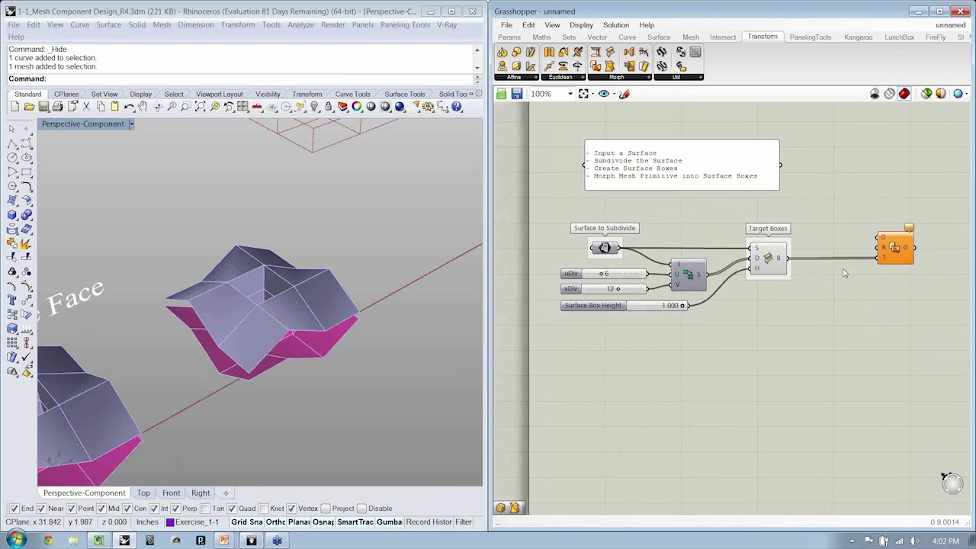
{"action": "left_click_drag", "start_coordinate": [843, 276], "coordinate": [602, 345]}
{"action": "left_click_drag", "start_coordinate": [701, 277], "coordinate": [701, 328]}
{"action": "left_click", "coordinate": [773, 398]}
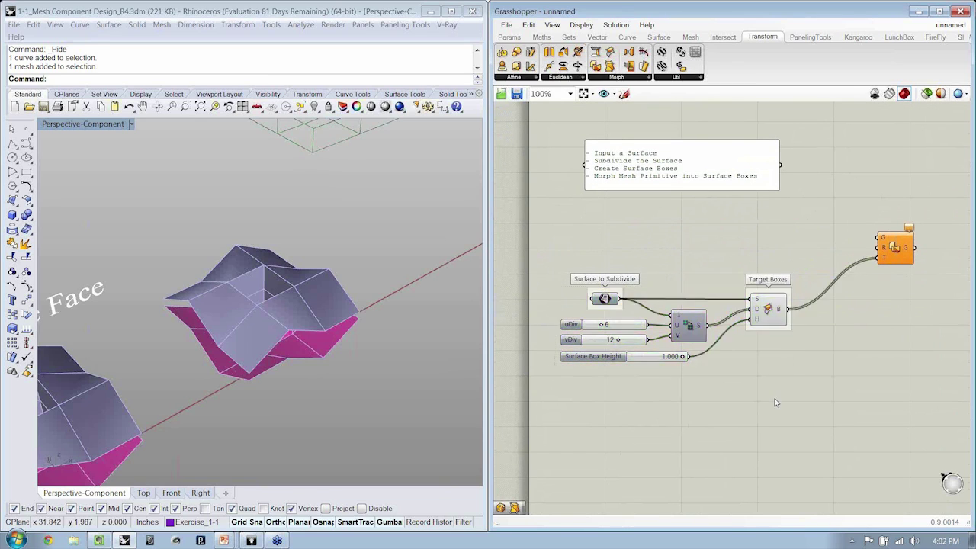
- Select the mesh component in Rhino and place a Mesh parameter above the Surface to Subdivide group
{"action": "left_click", "coordinate": [318, 352]}
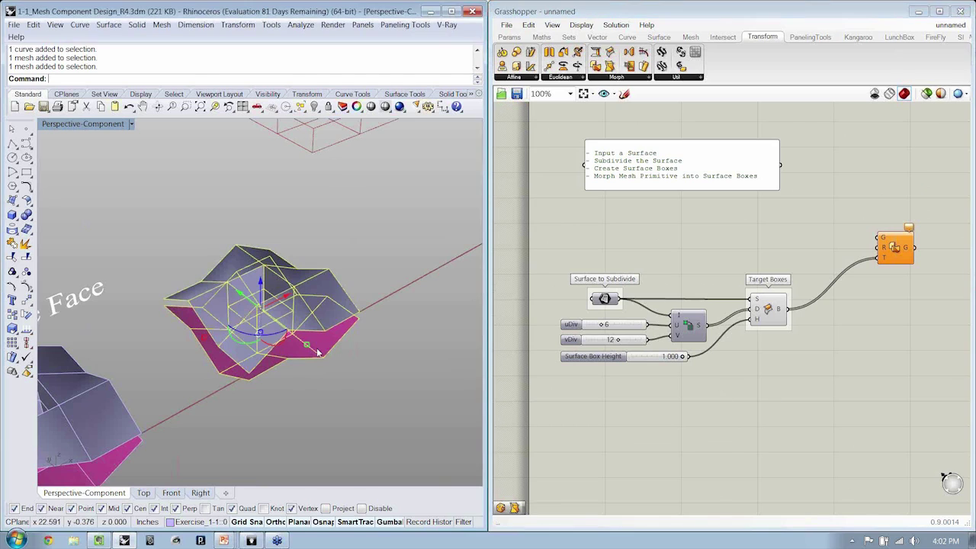
{"action": "left_click", "coordinate": [523, 37]}
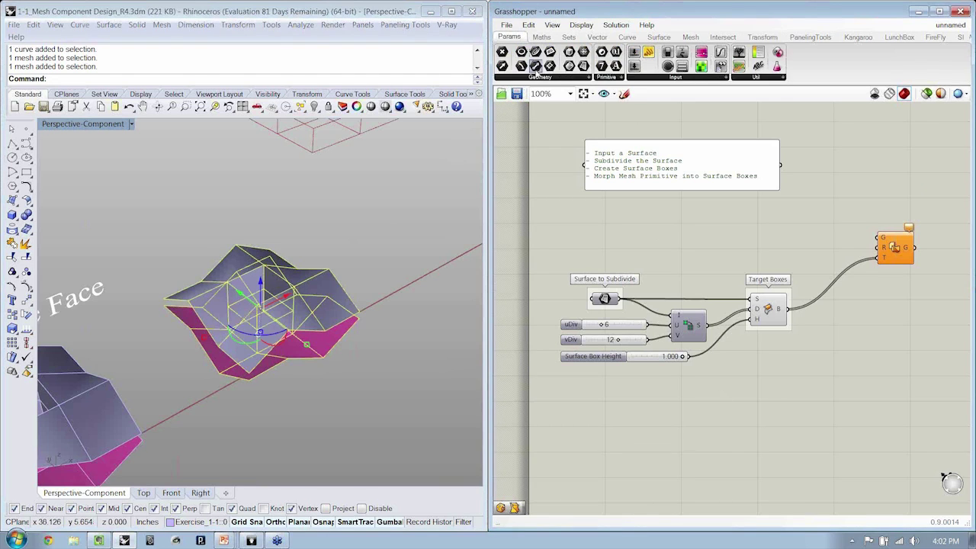
{"action": "left_click", "coordinate": [537, 78]}
{"action": "left_click_drag", "start_coordinate": [532, 173], "coordinate": [603, 246]}
{"action": "scroll", "coordinate": [605, 246], "scroll_direction": "up", "scroll_amount": 3}
- Group the Mesh parameter and label the group Component(s) to Morph
{"action": "key", "text": "ctrl+g"}
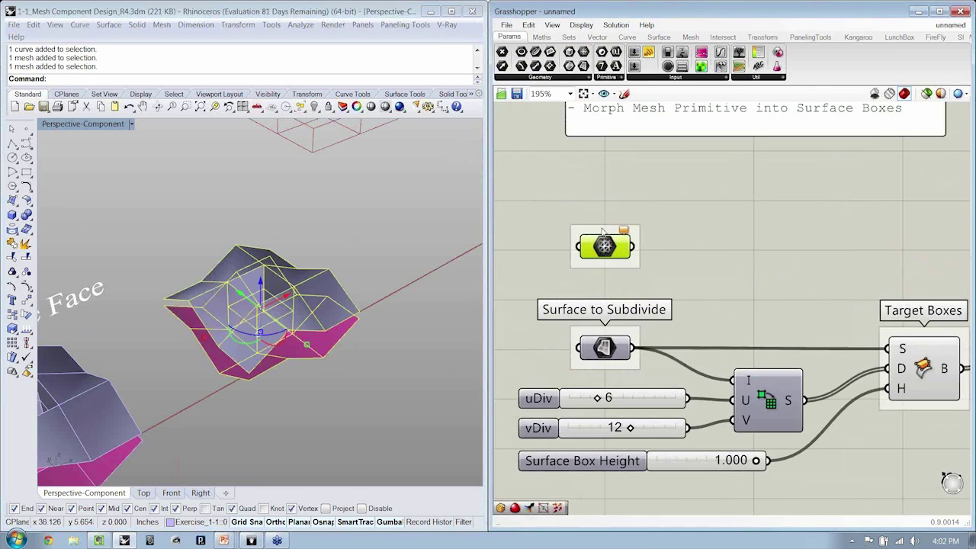
{"action": "right_click", "coordinate": [603, 228]}
{"action": "type", "text": "M"}
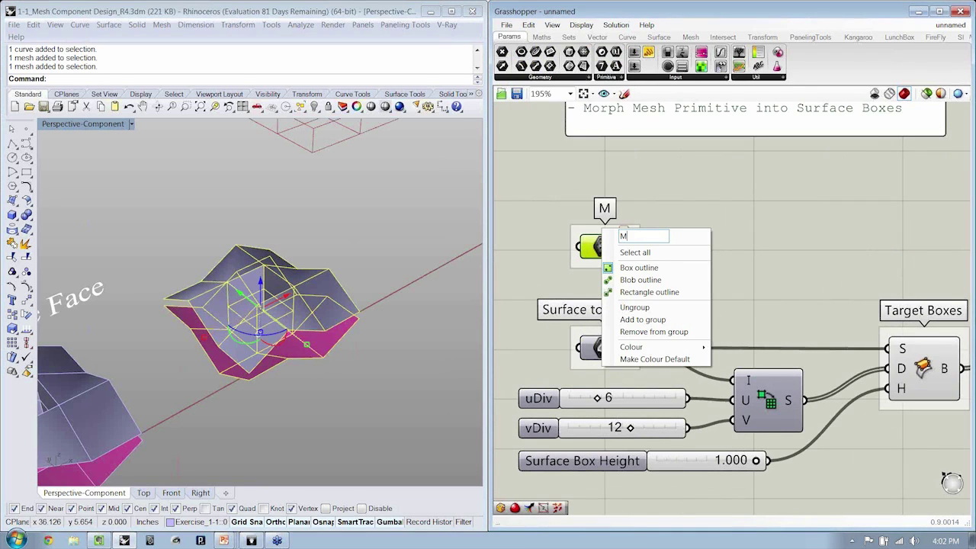
{"action": "key", "text": "BackSpace"}
{"action": "type", "text": "Compone"}
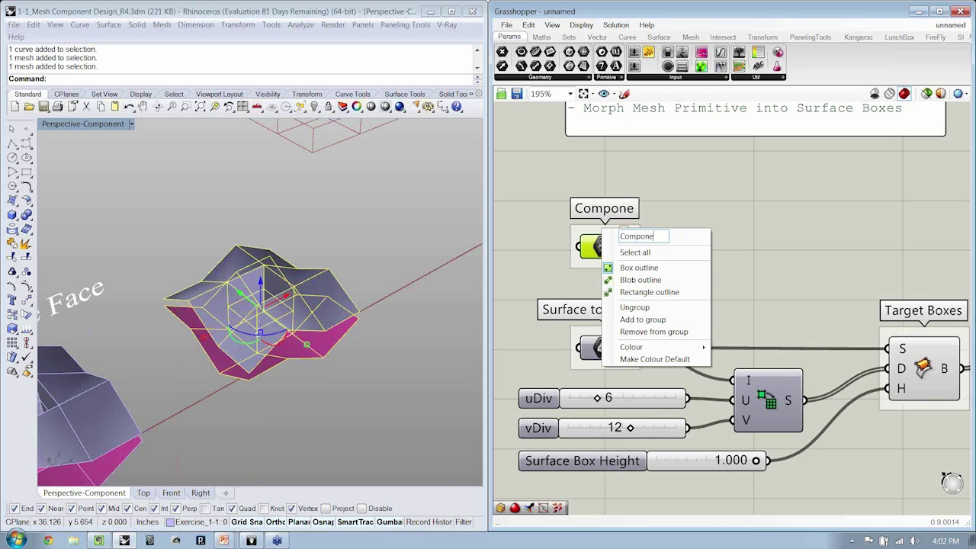
{"action": "type", "text": "nt(s)"}
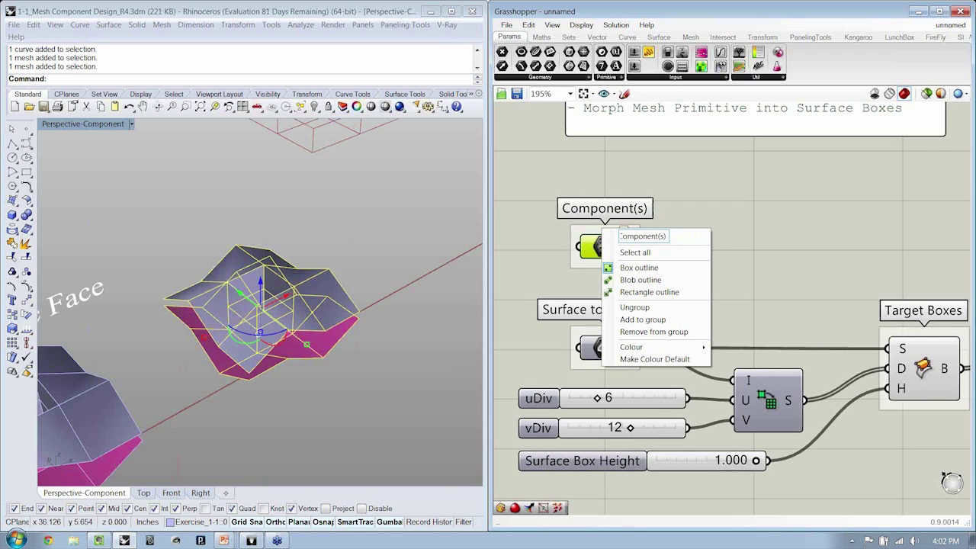
{"action": "type", "text": " to Morh"}
{"action": "key", "text": "BackSpace"}
{"action": "type", "text": "ph"}
{"action": "key", "text": "Return"}
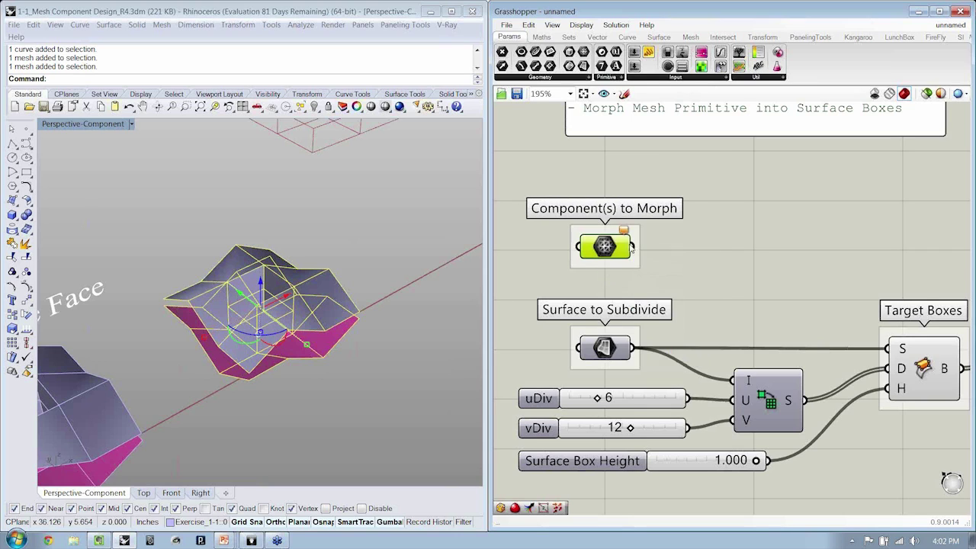
- Assign the selected Rhino mesh to the Mesh parameter and hide the original mesh in Rhino
{"action": "right_click", "coordinate": [597, 250]}
{"action": "left_click", "coordinate": [705, 410]}
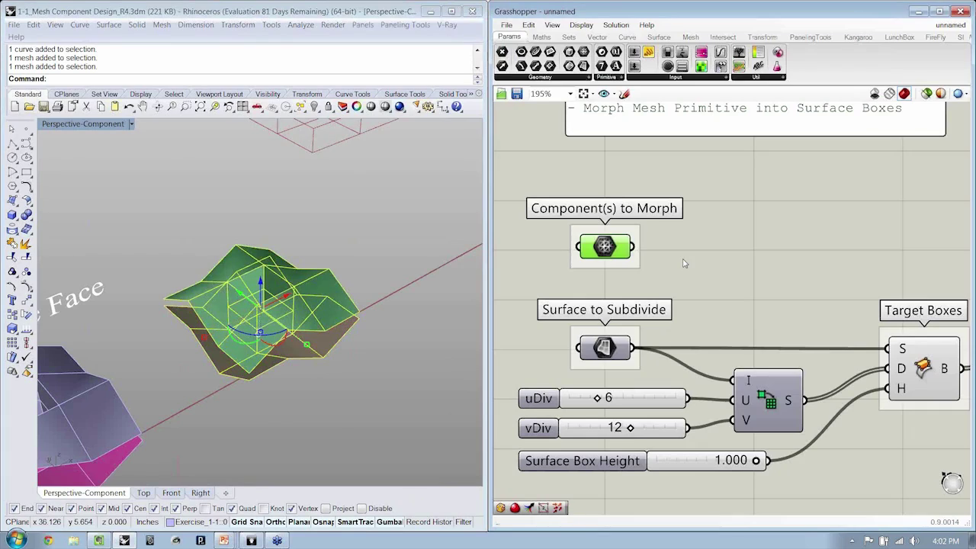
{"action": "left_click", "coordinate": [684, 263]}
{"action": "right_click_drag", "start_coordinate": [381, 321], "coordinate": [358, 328]}
{"action": "key", "text": "ctrl+h"}
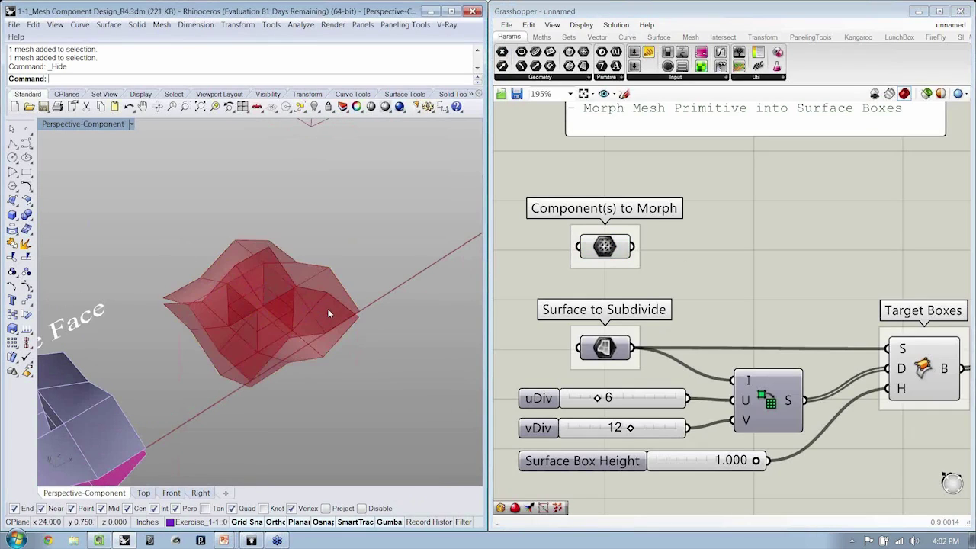
- Wire the Mesh parameter into Box Morph's G input and nudge Box Morph slightly into place
{"action": "scroll", "coordinate": [328, 313], "scroll_direction": "down", "scroll_amount": 3}
{"action": "scroll", "coordinate": [694, 283], "scroll_direction": "down", "scroll_amount": 3}
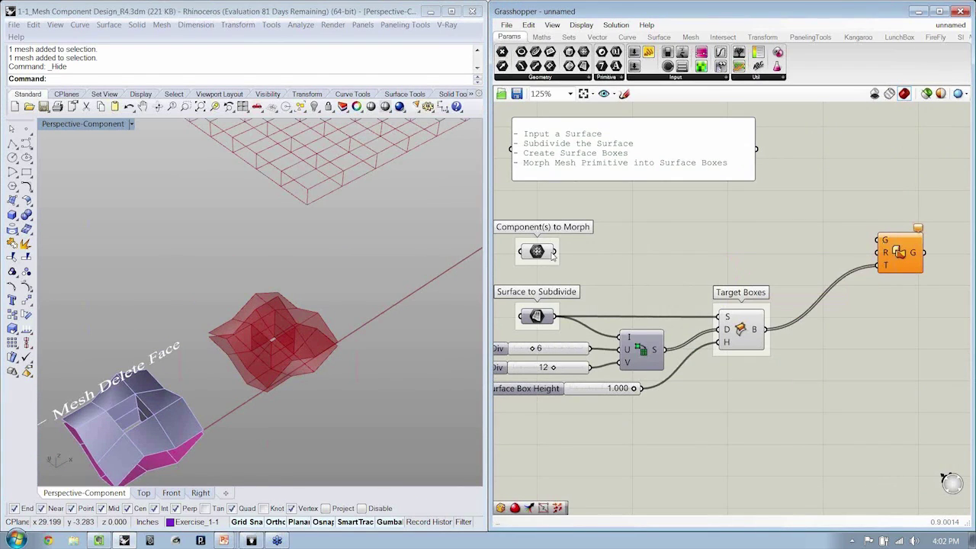
{"action": "left_click_drag", "start_coordinate": [556, 251], "coordinate": [910, 264]}
{"action": "left_click", "coordinate": [900, 326]}
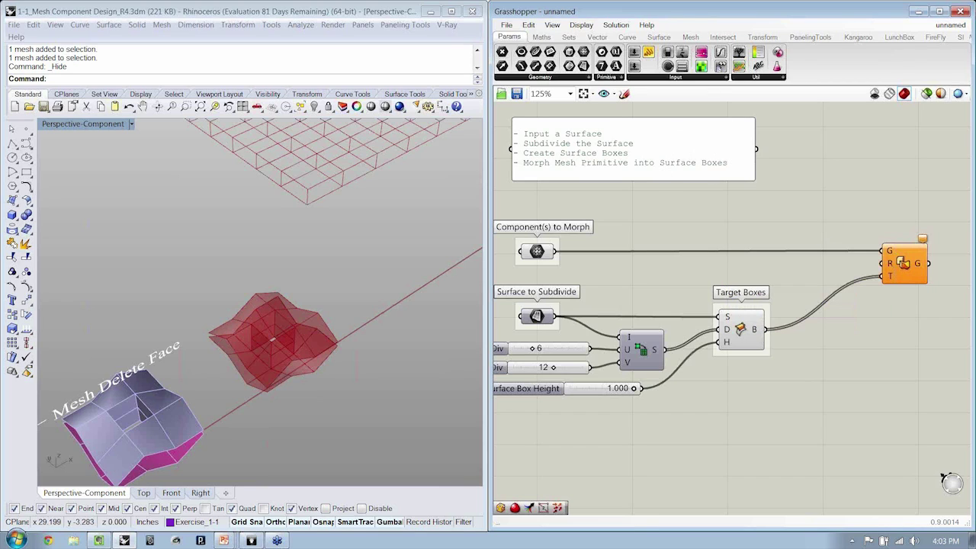
- Place a Bounding Box component beside the Mesh parameter and wire the mesh into its C input
{"action": "left_click", "coordinate": [660, 37]}
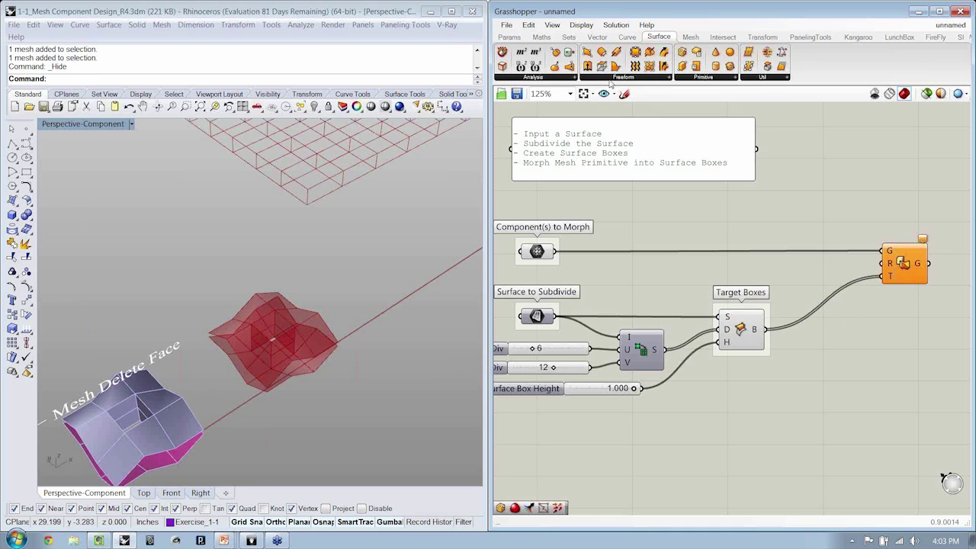
{"action": "left_click", "coordinate": [732, 78]}
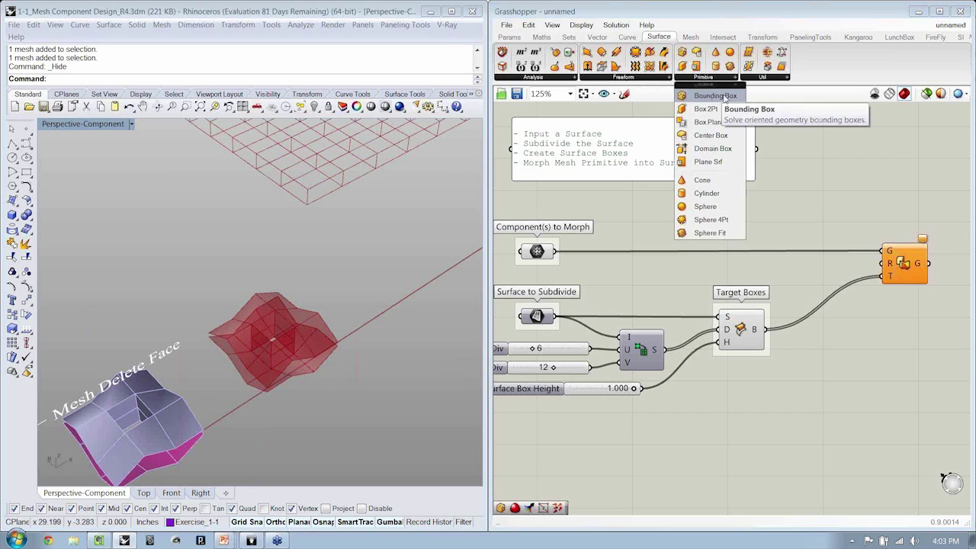
{"action": "left_click", "coordinate": [715, 97]}
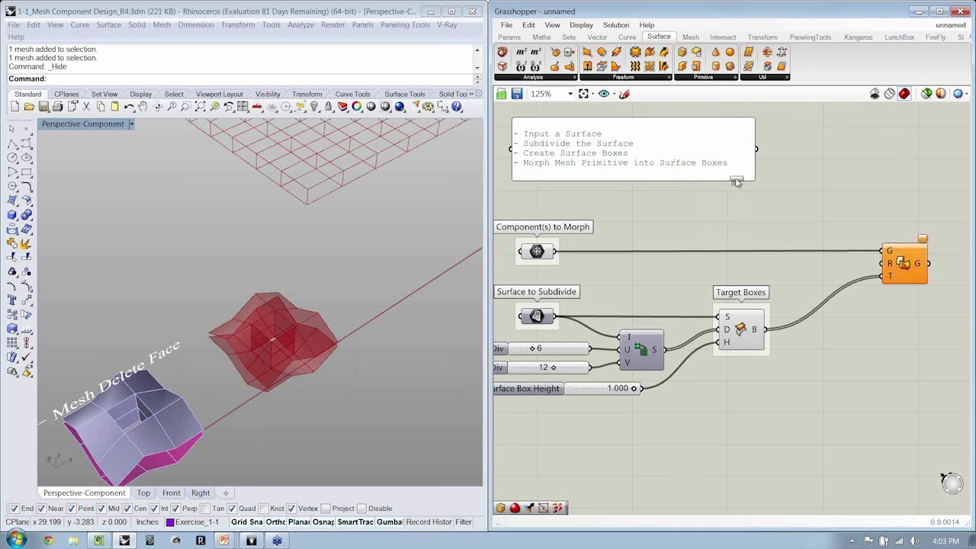
{"action": "left_click", "coordinate": [657, 264]}
{"action": "left_click_drag", "start_coordinate": [659, 269], "coordinate": [639, 275]}
{"action": "left_click_drag", "start_coordinate": [557, 251], "coordinate": [614, 263]}
{"action": "scroll", "coordinate": [321, 319], "scroll_direction": "up", "scroll_amount": 5}
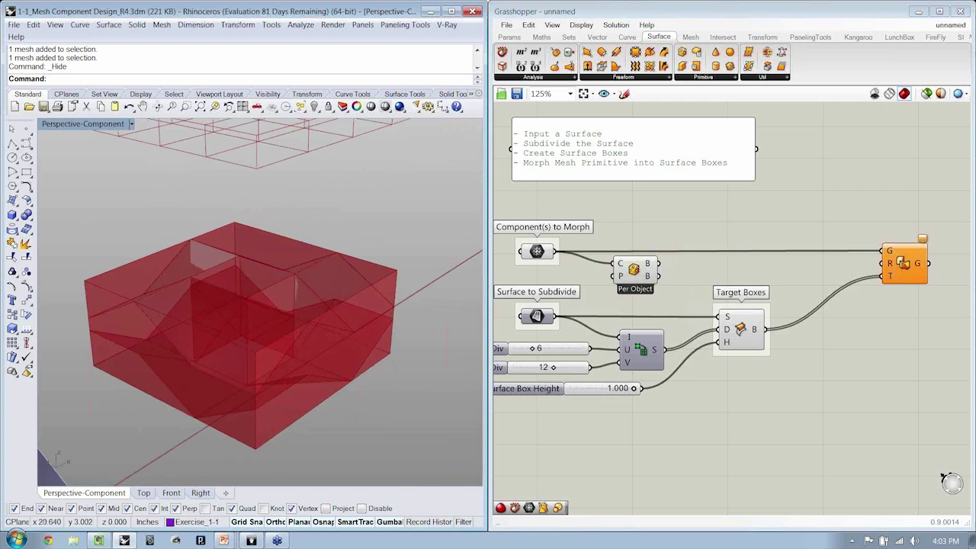
- Wire Bounding Box's upper B output into Box Morph's R input and nudge Bounding Box slightly down
{"action": "scroll", "coordinate": [315, 369], "scroll_direction": "down", "scroll_amount": 8}
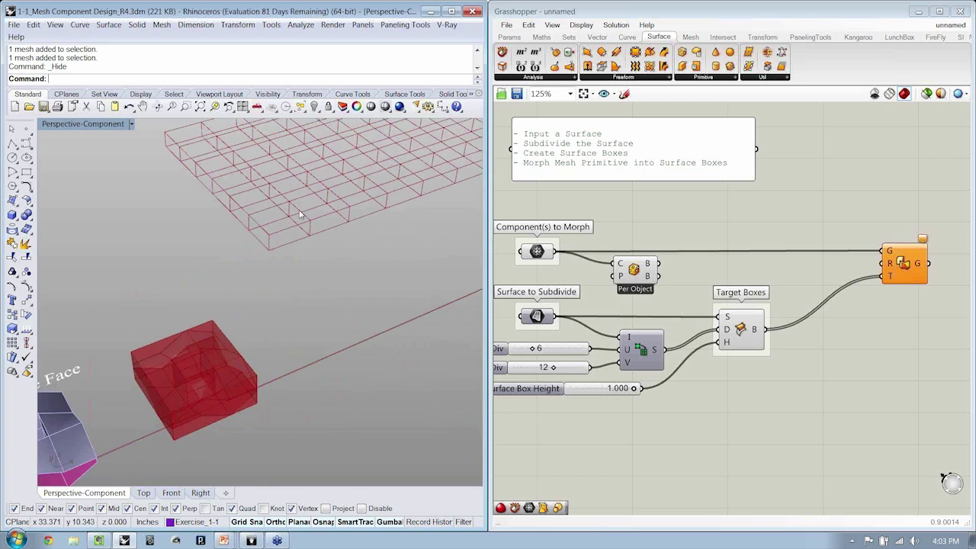
{"action": "left_click_drag", "start_coordinate": [659, 264], "coordinate": [886, 263]}
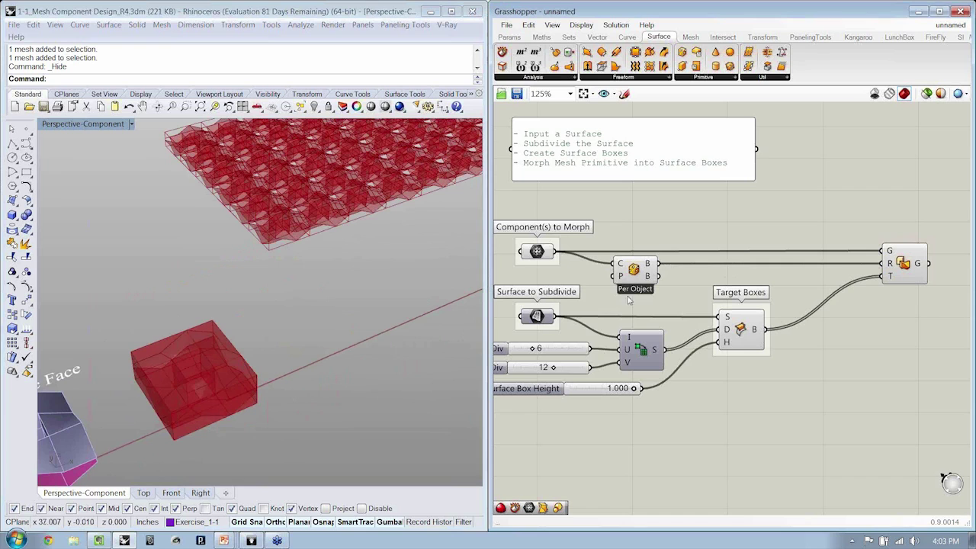
{"action": "left_click_drag", "start_coordinate": [634, 278], "coordinate": [635, 280]}
{"action": "left_click", "coordinate": [800, 215]}
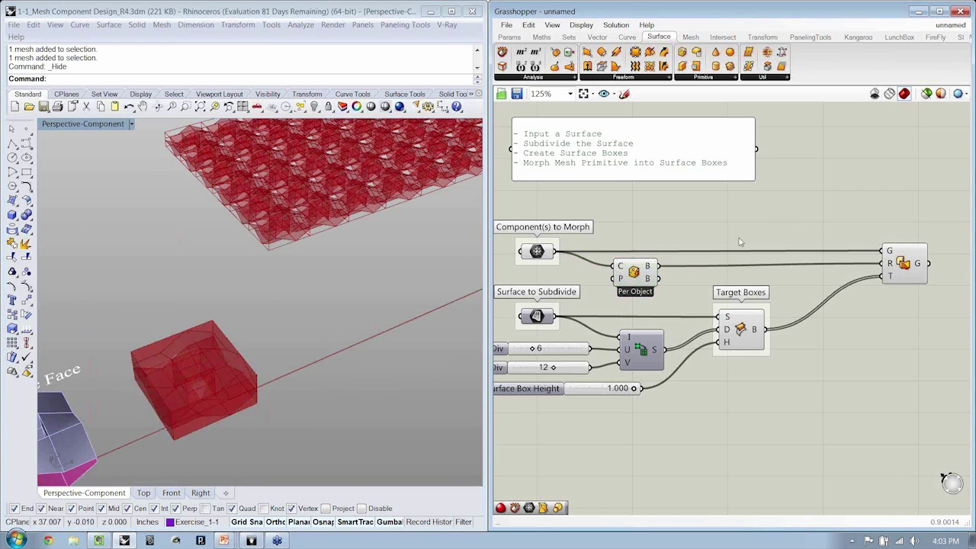
- Examine the morphed mesh panels up close, including the openings and the seams between neighbouring components
{"action": "right_click_drag", "start_coordinate": [254, 223], "coordinate": [399, 327], "text": "shift"}
{"action": "scroll", "coordinate": [398, 327], "scroll_direction": "down", "scroll_amount": 4}
{"action": "right_click_drag", "start_coordinate": [305, 334], "coordinate": [374, 237], "text": "shift"}
{"action": "scroll", "coordinate": [323, 296], "scroll_direction": "up", "scroll_amount": 8}
{"action": "right_click_drag", "start_coordinate": [322, 296], "coordinate": [152, 305]}
{"action": "right_click_drag", "start_coordinate": [153, 305], "coordinate": [327, 305], "text": "shift"}
{"action": "right_click_drag", "start_coordinate": [114, 331], "coordinate": [279, 238]}
{"action": "right_click_drag", "start_coordinate": [279, 238], "coordinate": [263, 276], "text": "shift"}
{"action": "right_click_drag", "start_coordinate": [263, 276], "coordinate": [255, 322], "text": "shift"}
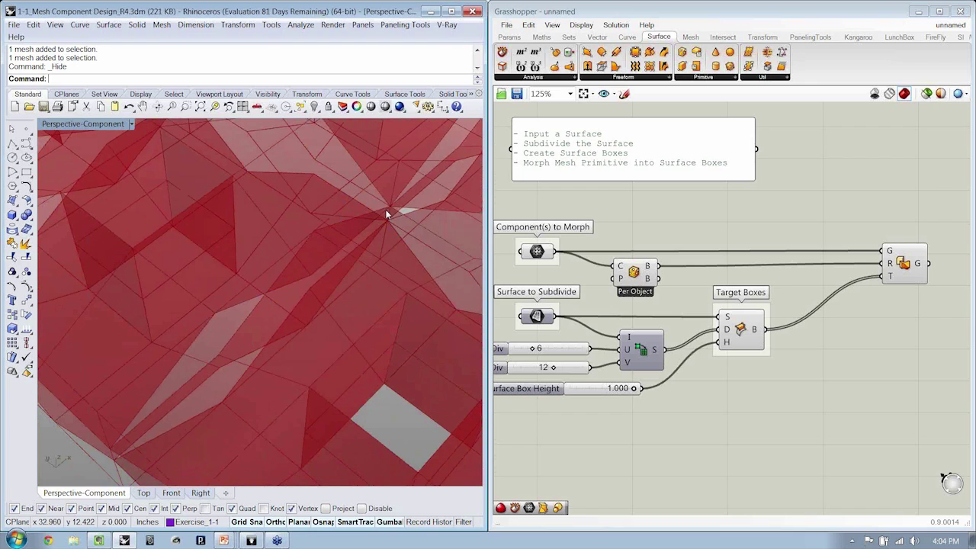
{"action": "right_click_drag", "start_coordinate": [355, 259], "coordinate": [323, 279]}
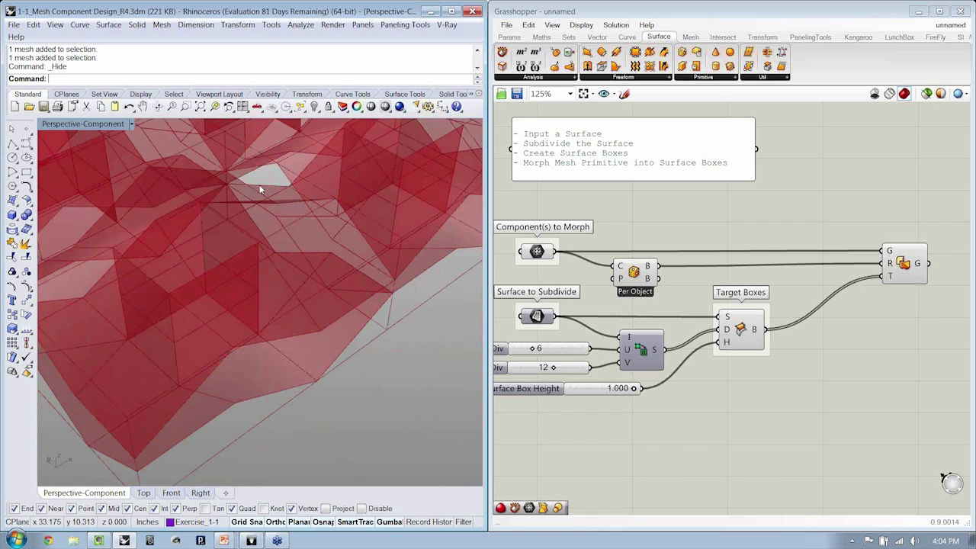
{"action": "scroll", "coordinate": [259, 187], "scroll_direction": "down", "scroll_amount": 8}
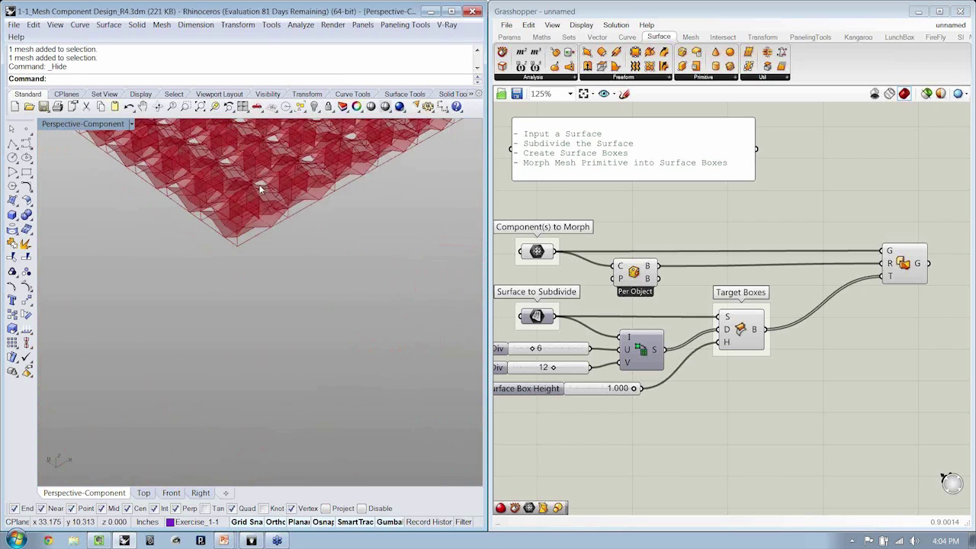
- Show the hidden original component mesh again in Rhino and select it
{"action": "scroll", "coordinate": [260, 239], "scroll_direction": "down", "scroll_amount": 4}
{"action": "right_click_drag", "start_coordinate": [257, 259], "coordinate": [355, 179], "text": "shift"}
{"action": "right_click_drag", "start_coordinate": [348, 234], "coordinate": [315, 243]}
{"action": "type", "text": "ss"}
{"action": "key", "text": "Return"}
{"action": "left_click", "coordinate": [300, 279]}
{"action": "key", "text": "Return"}
{"action": "left_click", "coordinate": [301, 295]}
{"action": "left_click_drag", "start_coordinate": [276, 266], "coordinate": [211, 176]}
{"action": "scroll", "coordinate": [188, 189], "scroll_direction": "up", "scroll_amount": 3}
{"action": "scroll", "coordinate": [188, 190], "scroll_direction": "up", "scroll_amount": 4}
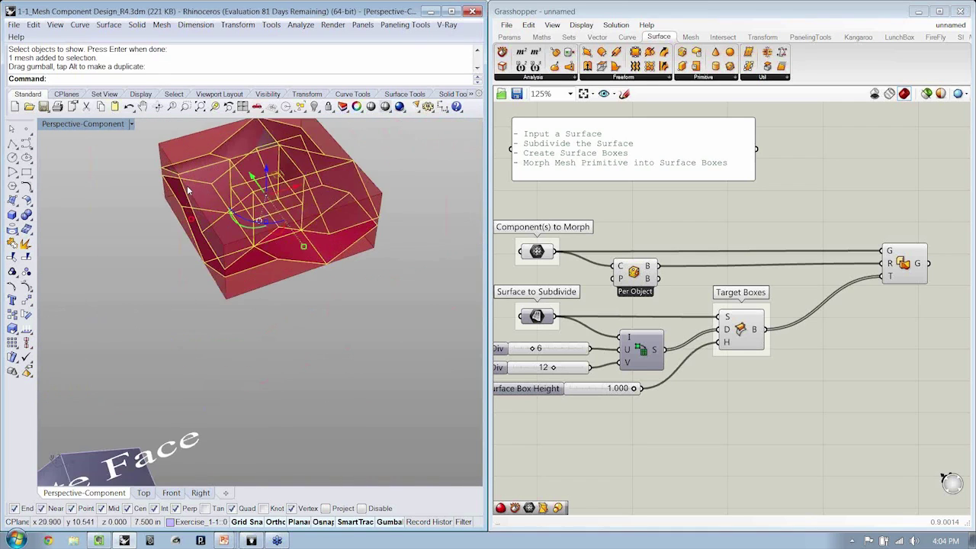
{"action": "key", "text": "ctrl+z"}
- Zoom to the selected mesh and place a duplicate of it to one side of the original
{"action": "right_click_drag", "start_coordinate": [259, 281], "coordinate": [396, 294]}
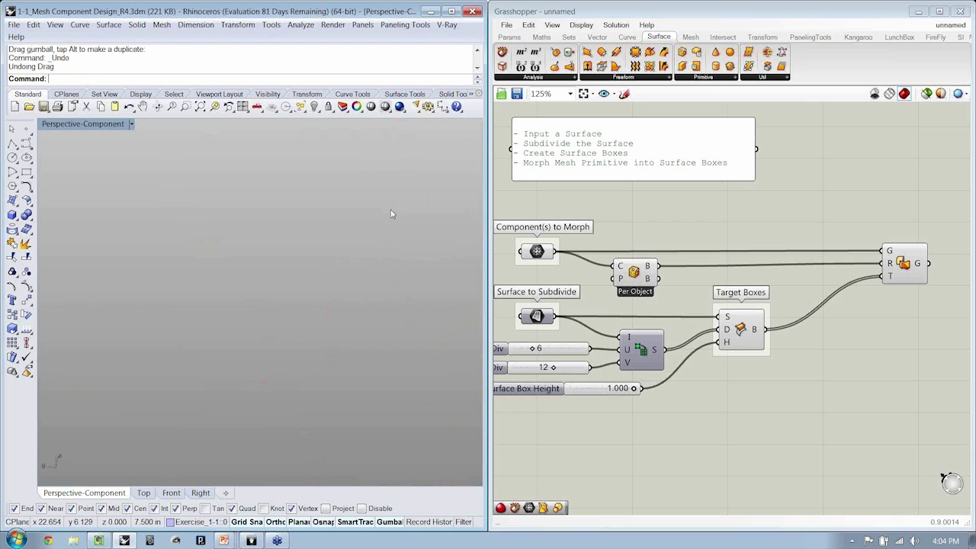
{"action": "type", "text": "zs"}
{"action": "key", "text": "Return"}
{"action": "scroll", "coordinate": [250, 276], "scroll_direction": "down", "scroll_amount": 5}
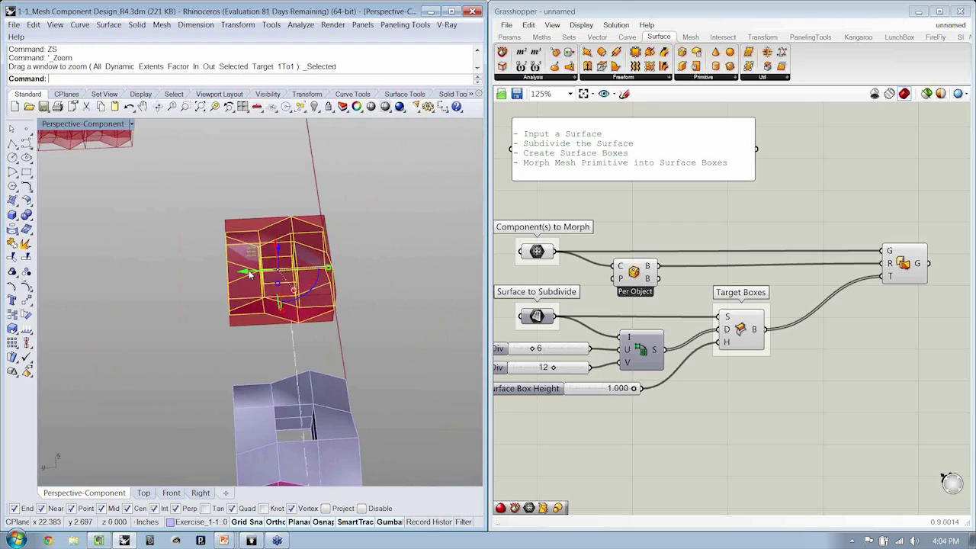
{"action": "key", "text": "alt"}
{"action": "left_click_drag", "start_coordinate": [248, 274], "coordinate": [450, 263]}
- Try copying the duplicate mesh edge to edge, from one bottom corner vertex to the neighbouring corner, and undo the copy
{"action": "right_click_drag", "start_coordinate": [449, 263], "coordinate": [43, 318], "text": "shift"}
{"action": "left_click", "coordinate": [13, 314]}
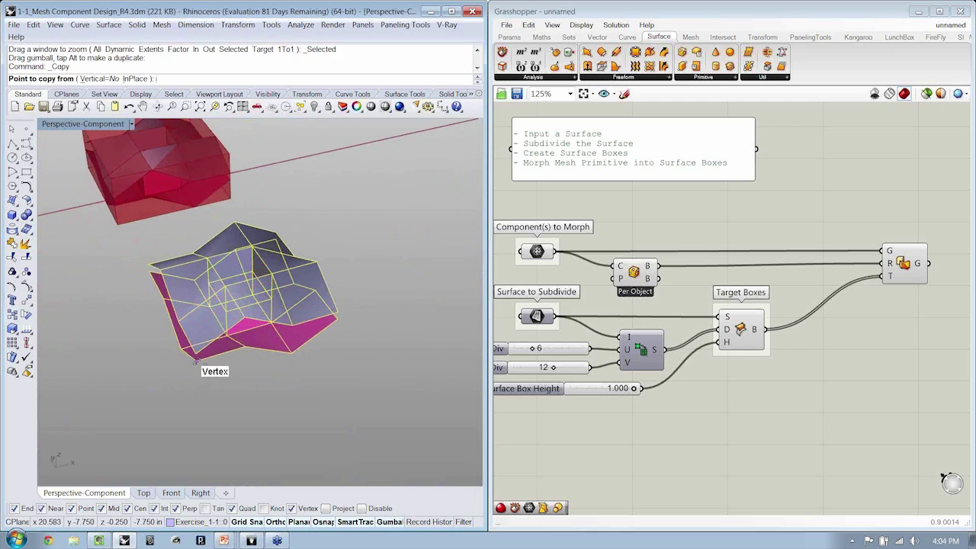
{"action": "left_click", "coordinate": [197, 361]}
{"action": "left_click", "coordinate": [337, 324]}
{"action": "key", "text": "Return"}
{"action": "scroll", "coordinate": [197, 308], "scroll_direction": "up", "scroll_amount": 6}
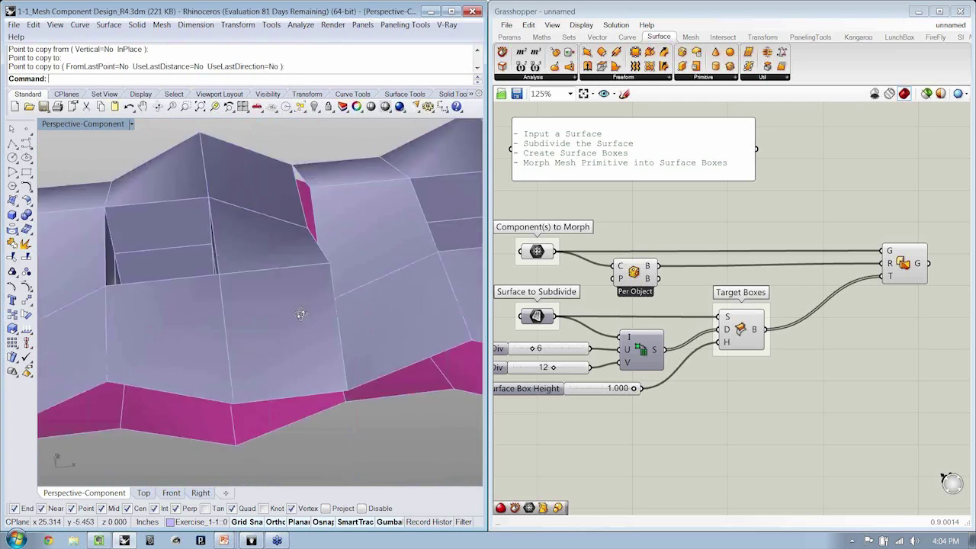
{"action": "right_click_drag", "start_coordinate": [197, 308], "coordinate": [280, 341]}
{"action": "key", "text": "ctrl+z"}
{"action": "scroll", "coordinate": [298, 316], "scroll_direction": "down", "scroll_amount": 5}
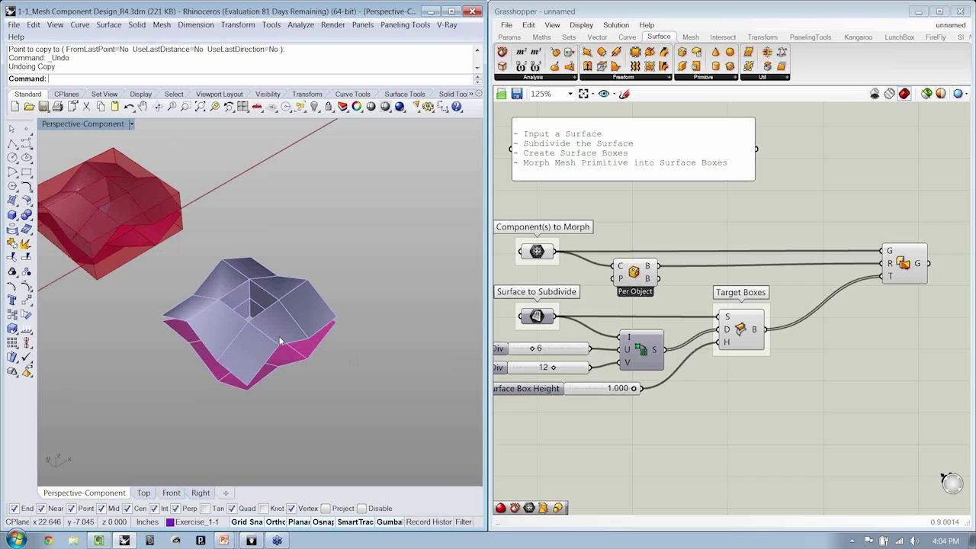
- Mirror the duplicate mesh across its side edge, starting the mirror plane at the corner vertex
{"action": "left_click", "coordinate": [280, 341]}
{"action": "right_click_drag", "start_coordinate": [279, 342], "coordinate": [328, 287]}
{"action": "left_click", "coordinate": [324, 346]}
{"action": "left_click", "coordinate": [263, 302]}
{"action": "key", "text": "space"}
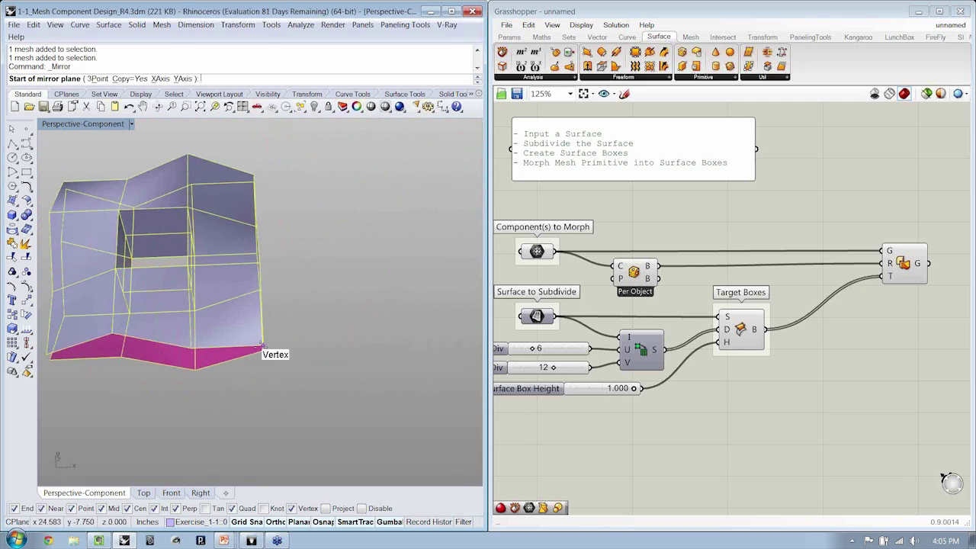
{"action": "left_click", "coordinate": [261, 347]}
{"action": "left_click", "coordinate": [269, 394]}
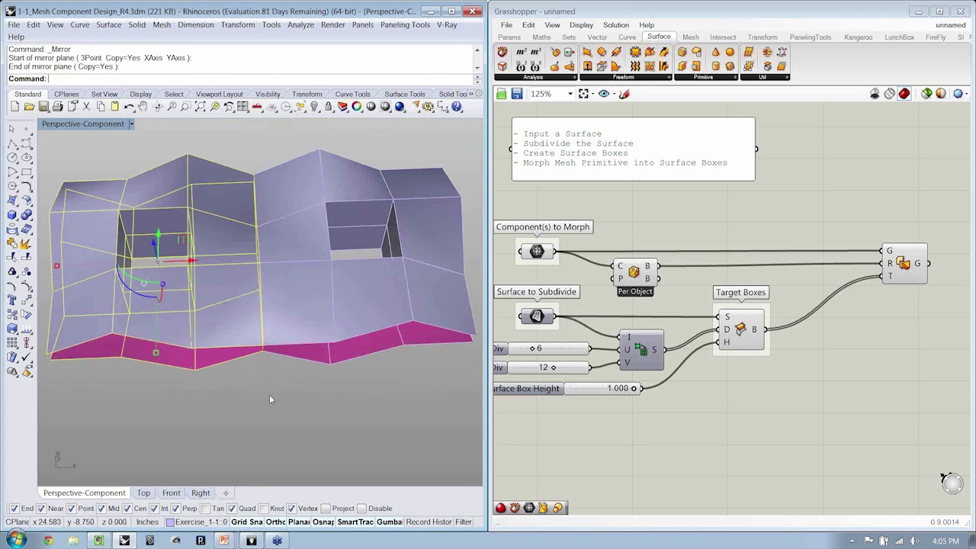
{"action": "key", "text": "Escape"}
- Mirror the pair of meshes across their long shared edge line to form a two-by-two block
{"action": "right_click_drag", "start_coordinate": [316, 370], "coordinate": [346, 250]}
{"action": "left_click", "coordinate": [345, 252]}
{"action": "left_click", "coordinate": [318, 305], "text": "shift"}
{"action": "scroll", "coordinate": [317, 305], "scroll_direction": "down", "scroll_amount": 5}
{"action": "right_click_drag", "start_coordinate": [318, 305], "coordinate": [338, 280]}
{"action": "key", "text": "space"}
{"action": "left_click", "coordinate": [318, 369]}
{"action": "left_click", "coordinate": [340, 370]}
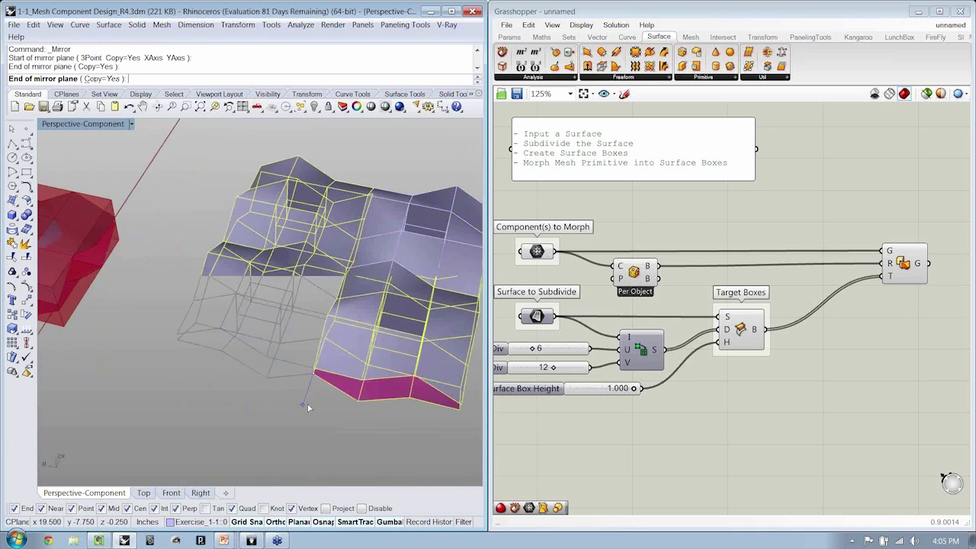
{"action": "left_click", "coordinate": [429, 207]}
{"action": "right_click_drag", "start_coordinate": [429, 207], "coordinate": [310, 305]}
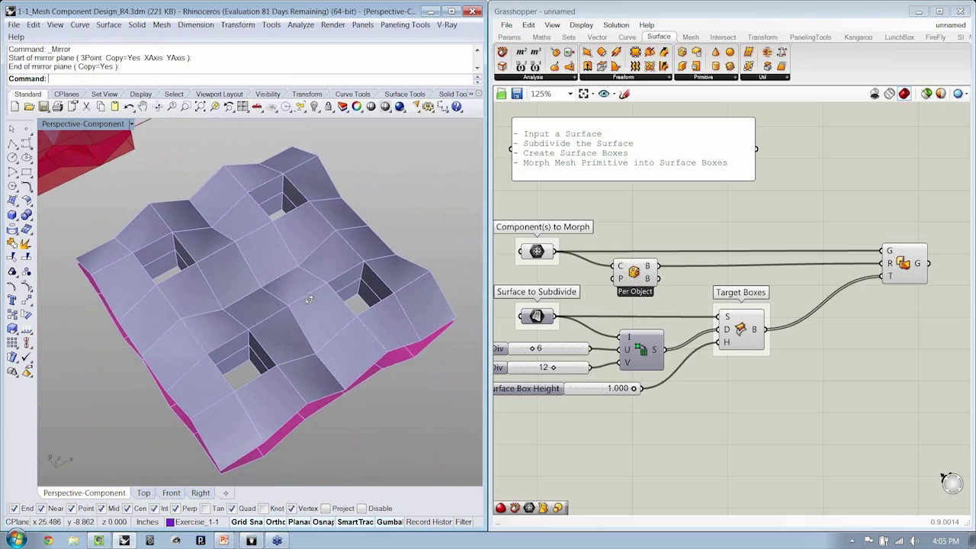
- Delete three of the four meshes in the block, keeping a single component
{"action": "left_click", "coordinate": [310, 301]}
{"action": "left_click", "coordinate": [282, 250], "text": "shift"}
{"action": "left_click", "coordinate": [280, 359], "text": "shift"}
{"action": "key", "text": "Delete"}
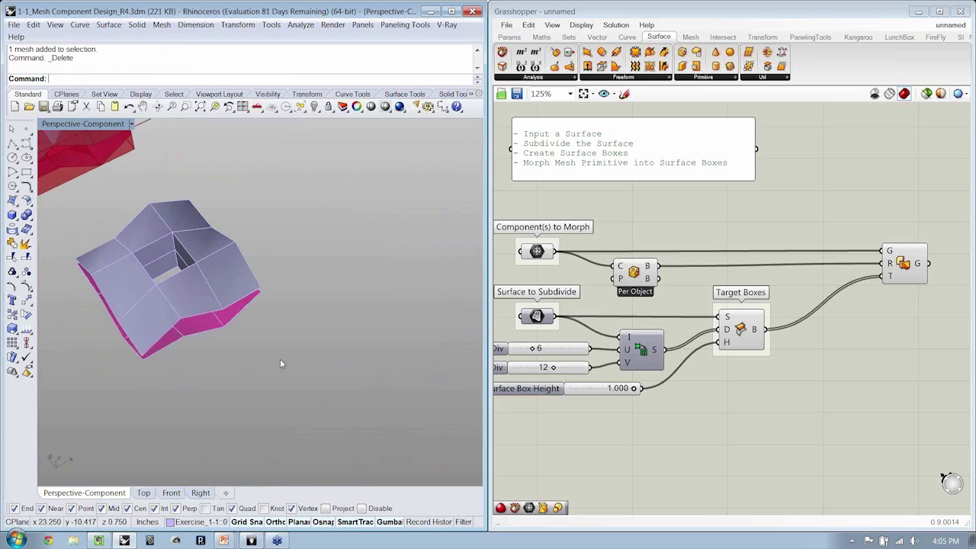
- Mirror the remaining single mesh across one of its side edges to make a row of two
{"action": "left_click", "coordinate": [214, 304]}
{"action": "right_click_drag", "start_coordinate": [212, 302], "coordinate": [254, 342], "text": "shift"}
{"action": "scroll", "coordinate": [289, 343], "scroll_direction": "up", "scroll_amount": 4}
{"action": "key", "text": "Escape"}
{"action": "left_click", "coordinate": [238, 25]}
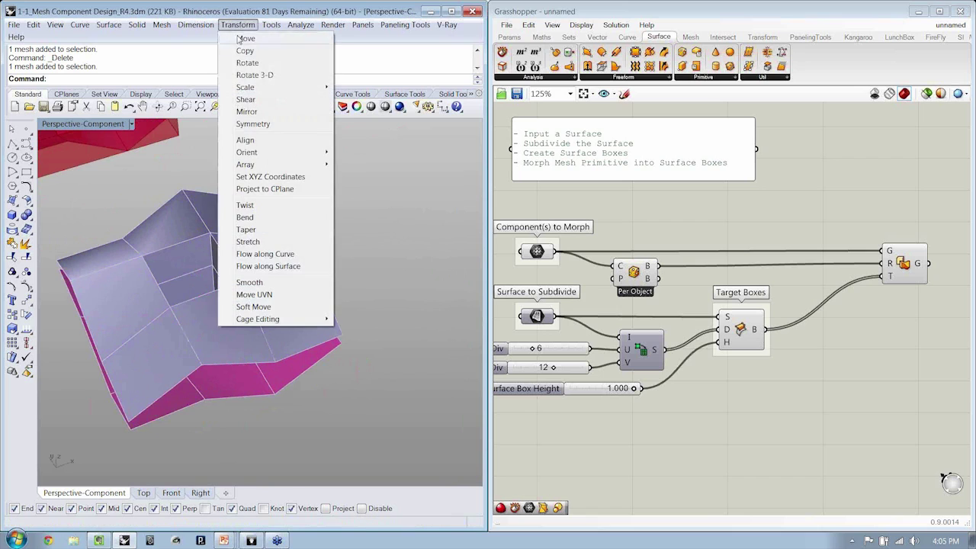
{"action": "left_click", "coordinate": [246, 111]}
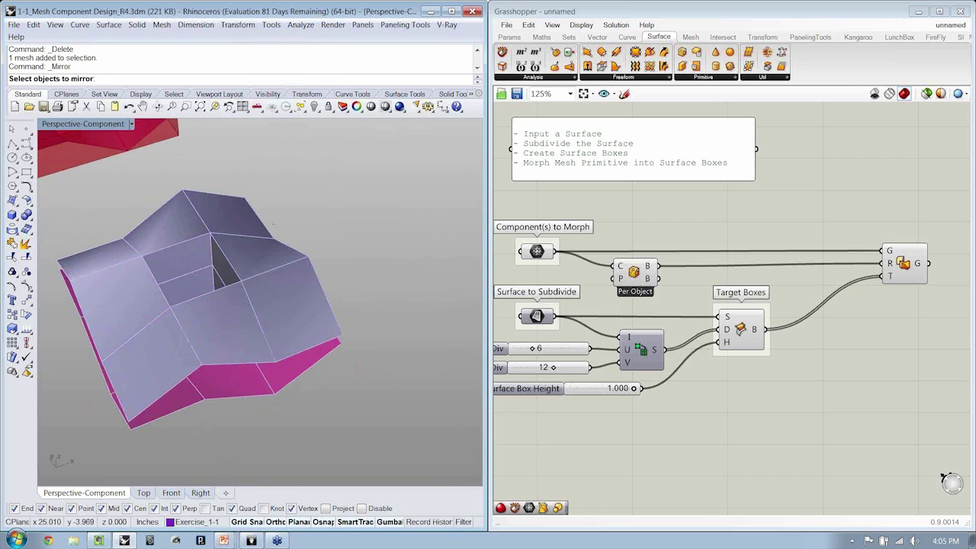
{"action": "left_click", "coordinate": [281, 264]}
{"action": "right_click_drag", "start_coordinate": [284, 255], "coordinate": [269, 390]}
{"action": "left_click", "coordinate": [239, 387]}
{"action": "left_click", "coordinate": [427, 264]}
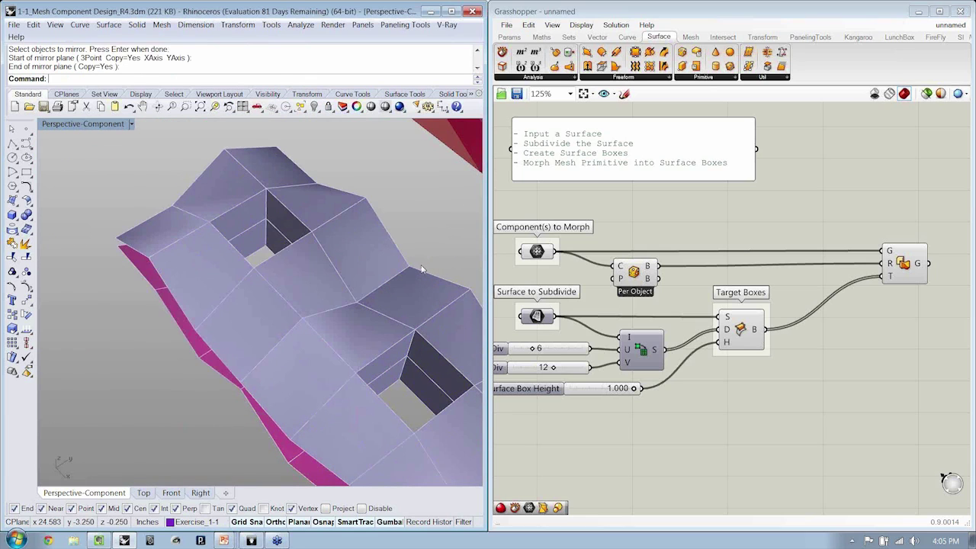
- Select both meshes and mirror them across the row's long front edge to complete a two-by-two block
{"action": "left_click", "coordinate": [369, 261]}
{"action": "right_click_drag", "start_coordinate": [260, 321], "coordinate": [243, 264], "text": "shift"}
{"action": "right_click_drag", "start_coordinate": [243, 265], "coordinate": [264, 276]}
{"action": "scroll", "coordinate": [264, 276], "scroll_direction": "down", "scroll_amount": 5}
{"action": "left_click", "coordinate": [247, 27]}
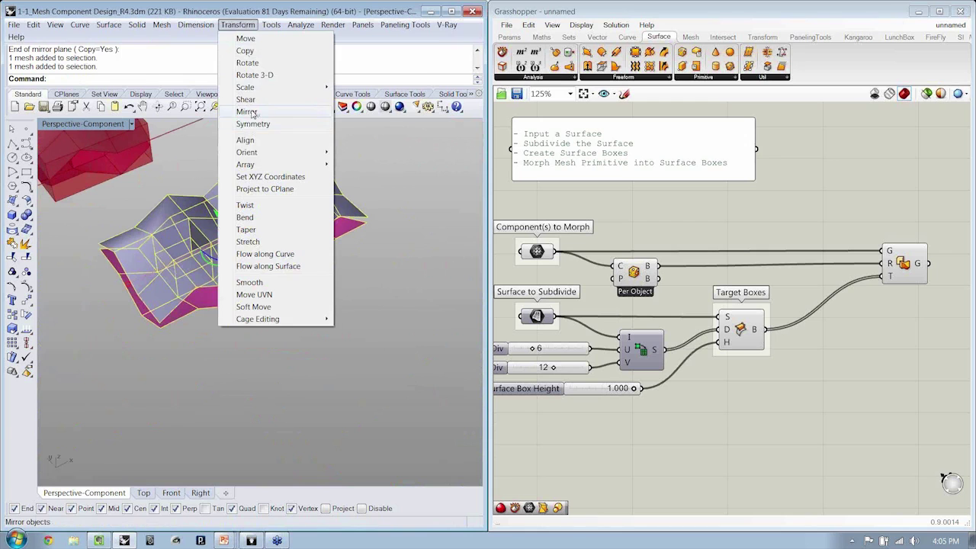
{"action": "left_click", "coordinate": [247, 111]}
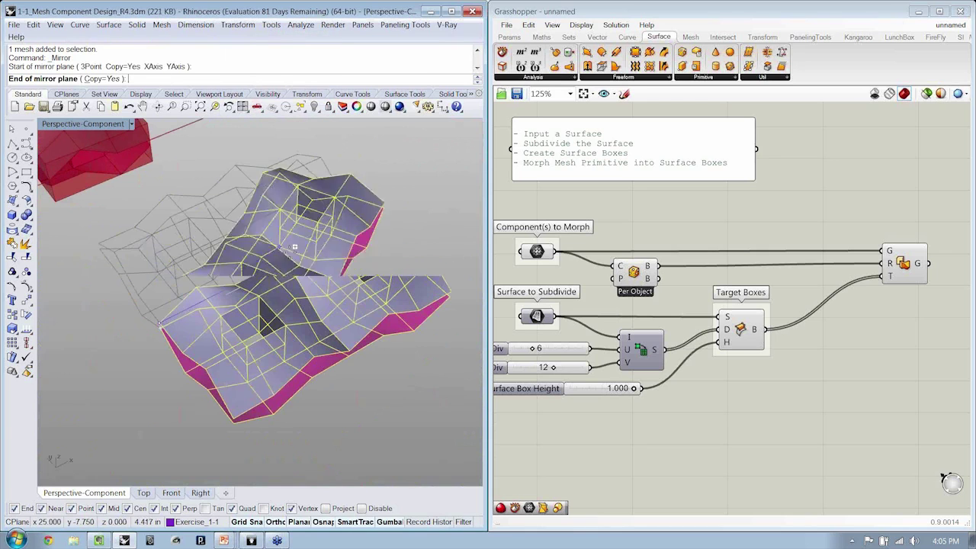
{"action": "left_click", "coordinate": [159, 324]}
{"action": "right_click_drag", "start_coordinate": [345, 187], "coordinate": [339, 248]}
{"action": "key", "text": "Escape"}
- Select the four meshes of the block and join them into one mesh
{"action": "scroll", "coordinate": [376, 210], "scroll_direction": "down", "scroll_amount": 2}
{"action": "left_click", "coordinate": [227, 345]}
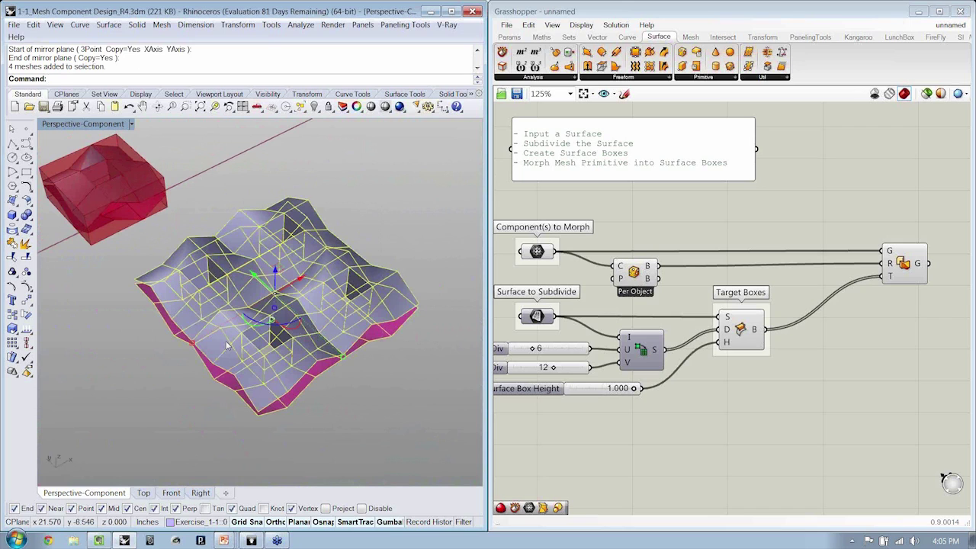
{"action": "left_click", "coordinate": [33, 25]}
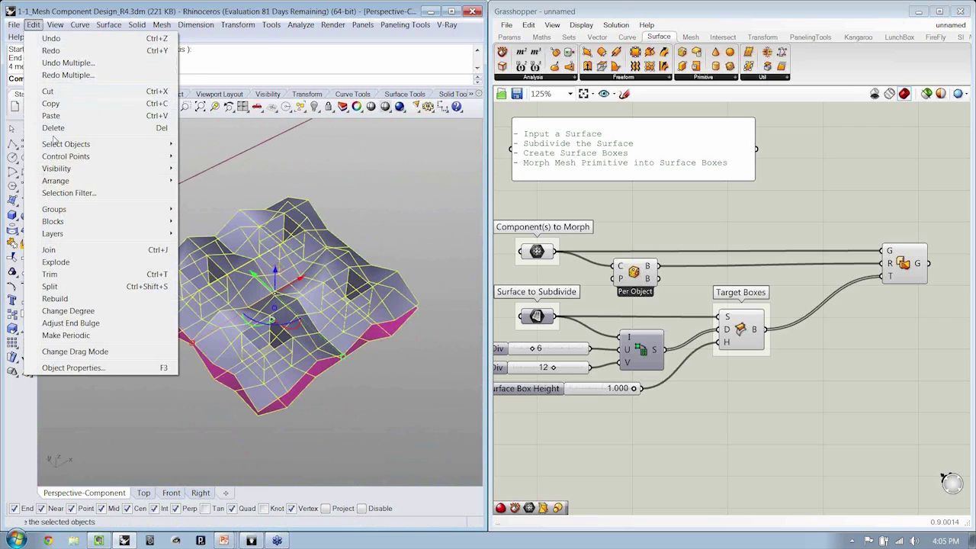
{"action": "left_click", "coordinate": [68, 255]}
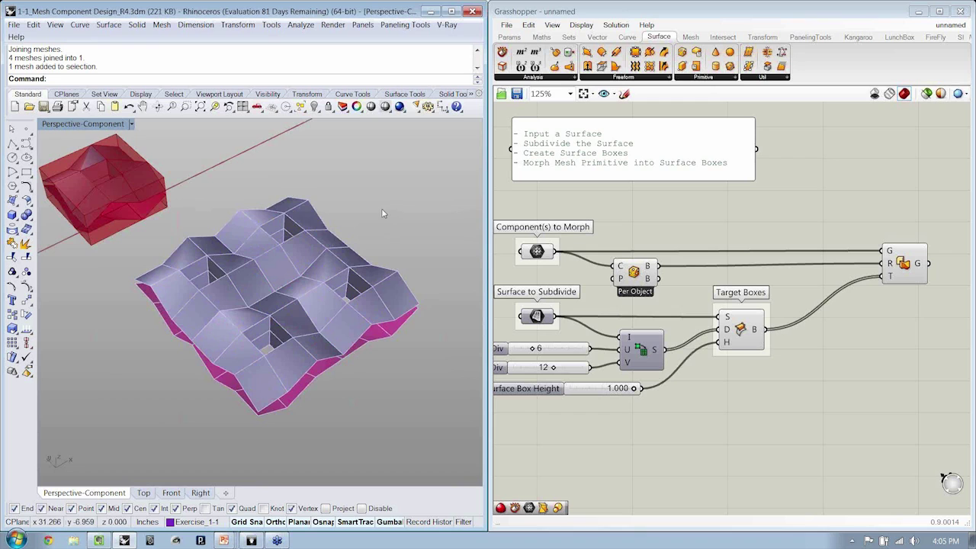
- Assign the joined two-by-two mesh to the Components to Morph Mesh parameter as its single mesh
{"action": "right_click_drag", "start_coordinate": [381, 208], "coordinate": [342, 361], "text": "shift"}
{"action": "scroll", "coordinate": [361, 299], "scroll_direction": "down", "scroll_amount": 6}
{"action": "left_click", "coordinate": [308, 397]}
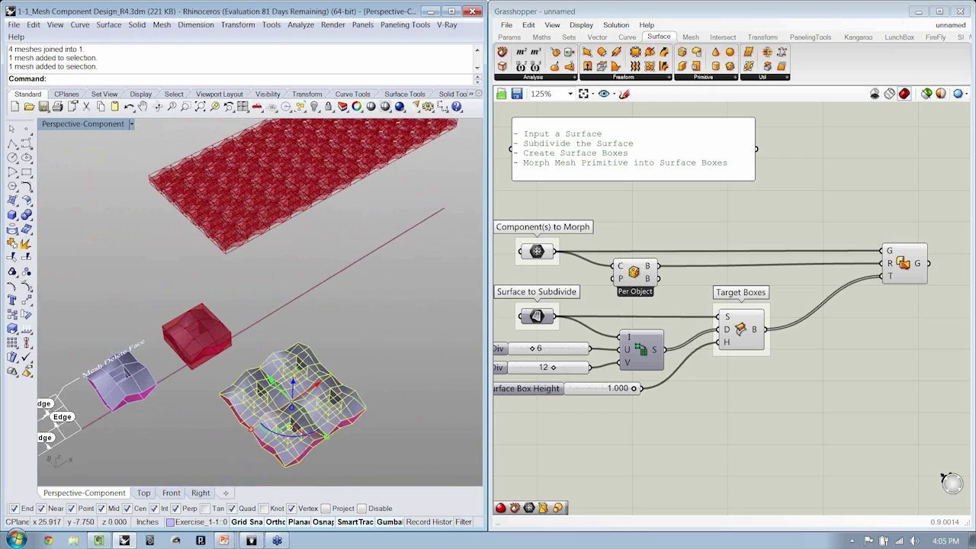
{"action": "right_click", "coordinate": [537, 253]}
{"action": "left_click", "coordinate": [570, 404]}
- Examine the surface populated with the joined component from several angles and check how the edges align
{"action": "right_click_drag", "start_coordinate": [240, 221], "coordinate": [301, 227], "text": "shift"}
{"action": "scroll", "coordinate": [279, 351], "scroll_direction": "up", "scroll_amount": 6}
{"action": "scroll", "coordinate": [268, 377], "scroll_direction": "up", "scroll_amount": 4}
{"action": "scroll", "coordinate": [268, 378], "scroll_direction": "down", "scroll_amount": 4}
{"action": "scroll", "coordinate": [197, 326], "scroll_direction": "up", "scroll_amount": 4}
{"action": "scroll", "coordinate": [301, 227], "scroll_direction": "down", "scroll_amount": 4}
{"action": "scroll", "coordinate": [239, 325], "scroll_direction": "up", "scroll_amount": 5}
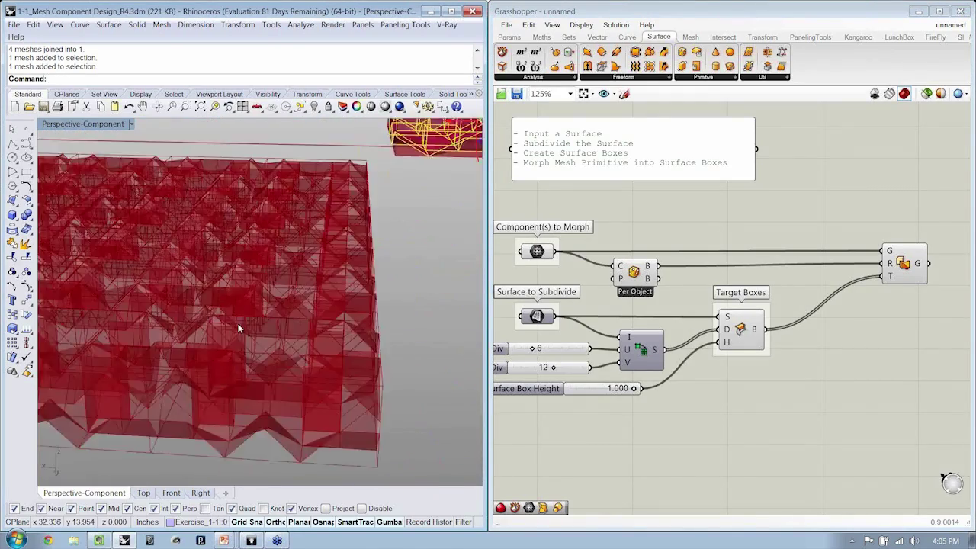
{"action": "right_click_drag", "start_coordinate": [239, 326], "coordinate": [130, 330]}
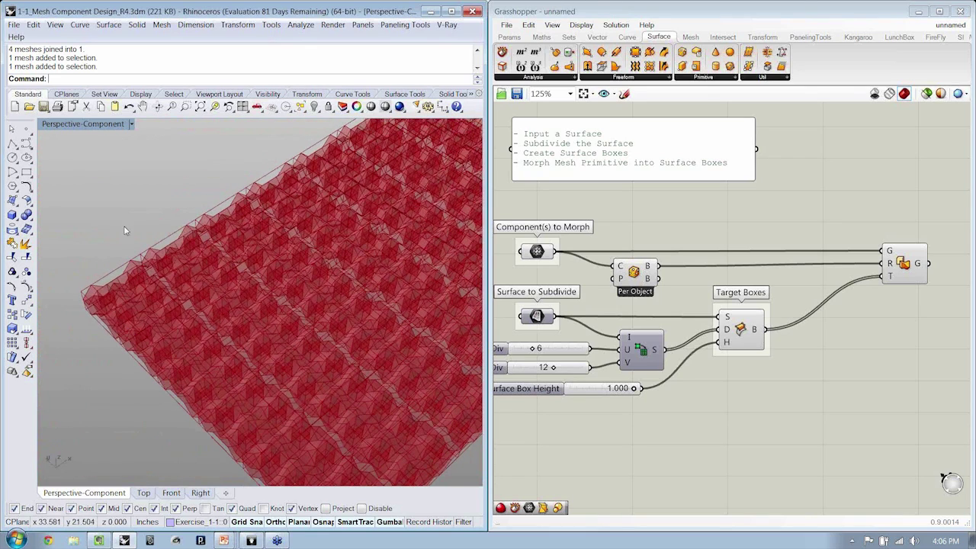
{"action": "scroll", "coordinate": [632, 425], "scroll_direction": "down", "scroll_amount": 2}
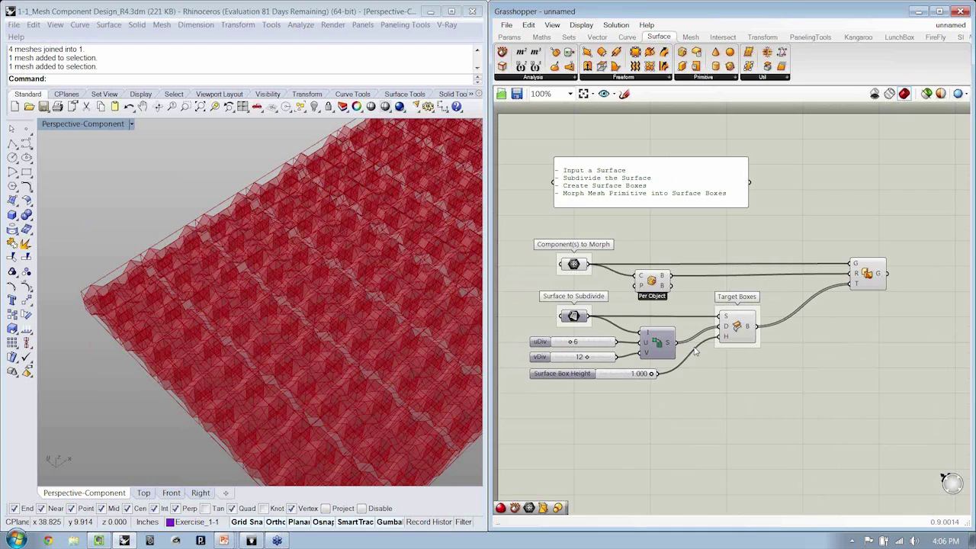
{"action": "right_click_drag", "start_coordinate": [325, 337], "coordinate": [303, 298], "text": "shift"}
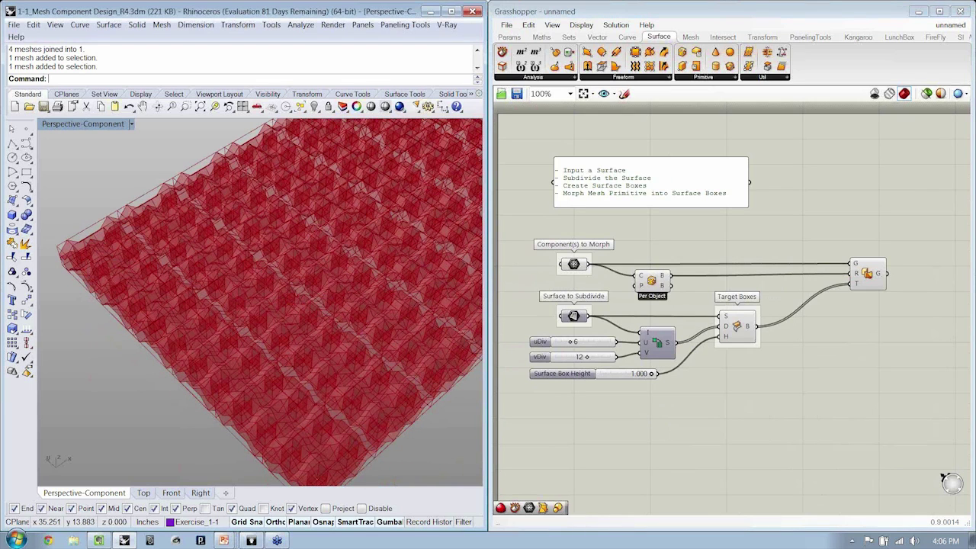
- Group Box Morph and label the group Morphed Components
{"action": "left_click", "coordinate": [795, 359]}
{"action": "right_click_drag", "start_coordinate": [795, 358], "coordinate": [587, 385]}
{"action": "scroll", "coordinate": [704, 293], "scroll_direction": "up", "scroll_amount": 2}
{"action": "right_click_drag", "start_coordinate": [709, 320], "coordinate": [699, 337]}
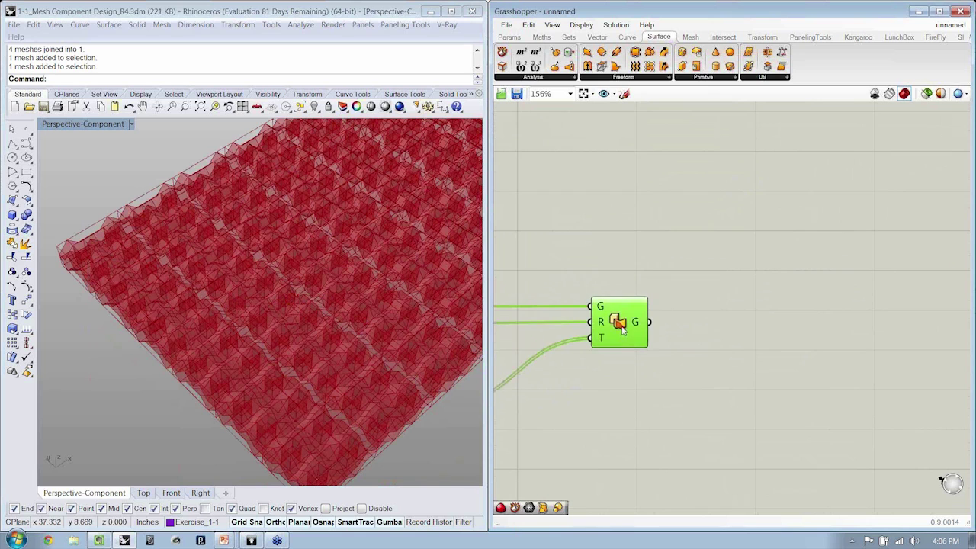
{"action": "key", "text": "ctrl+g"}
{"action": "scroll", "coordinate": [621, 323], "scroll_direction": "up", "scroll_amount": 3}
{"action": "right_click", "coordinate": [622, 288]}
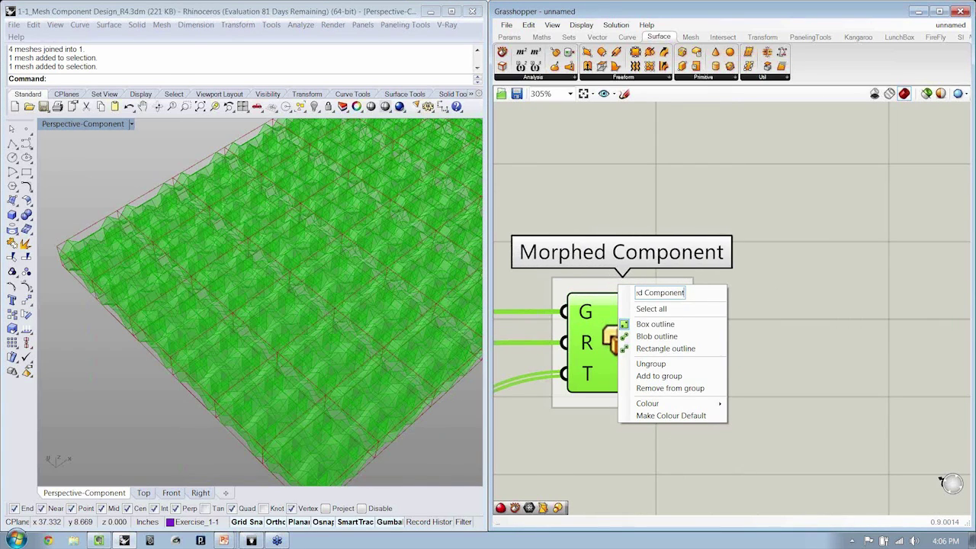
{"action": "type", "text": "s"}
{"action": "key", "text": "Return"}
{"action": "left_click", "coordinate": [751, 294]}
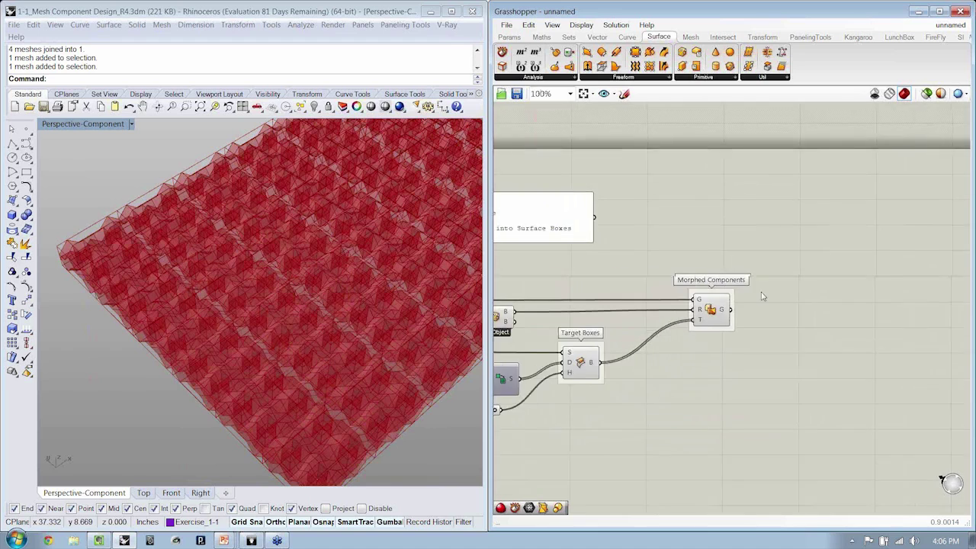